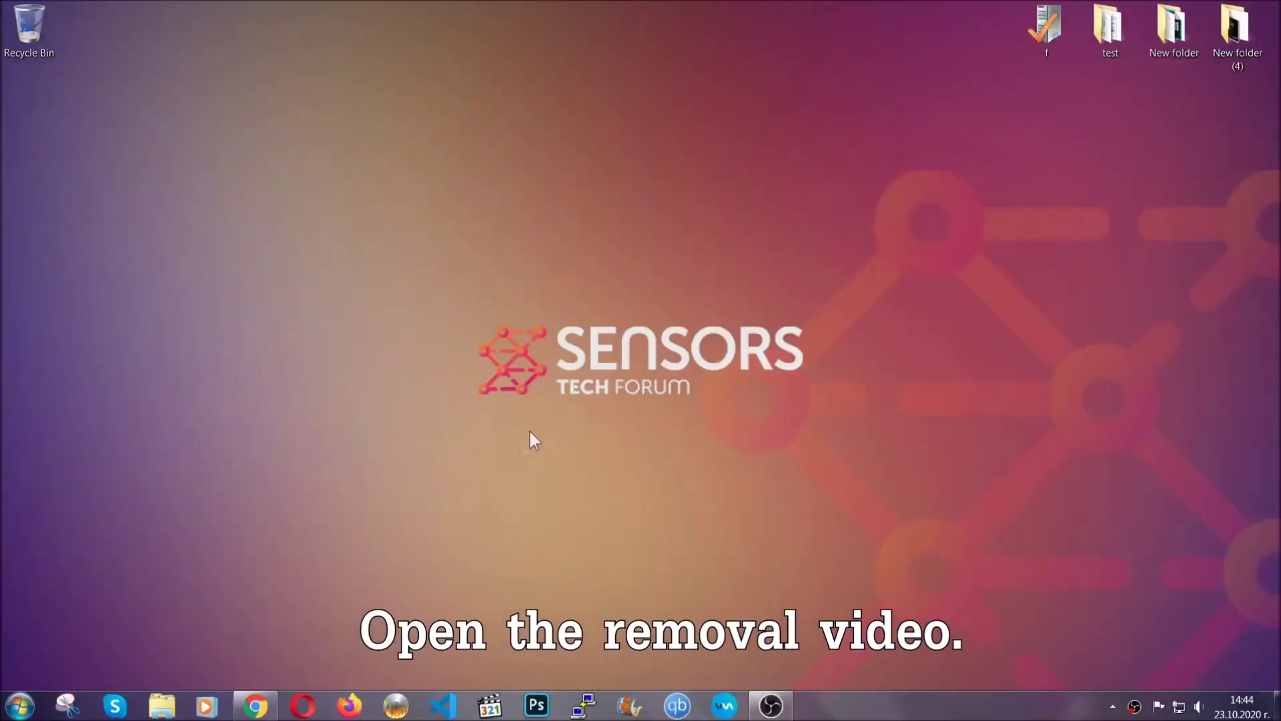
- Follow the YouTube description link to download SpyHunter-Installer.exe, then launch it
{"action": "left_click", "coordinate": [255, 706]}
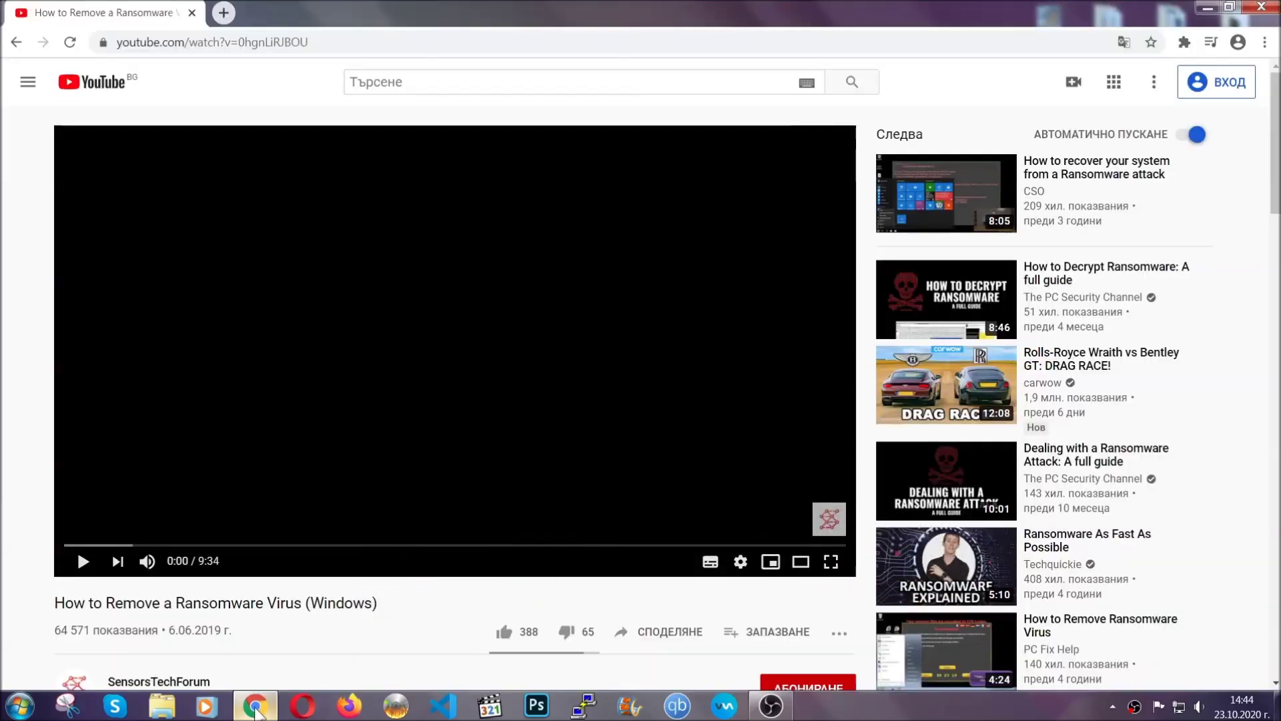
{"action": "scroll", "coordinate": [230, 544], "scroll_direction": "down", "scroll_amount": 3}
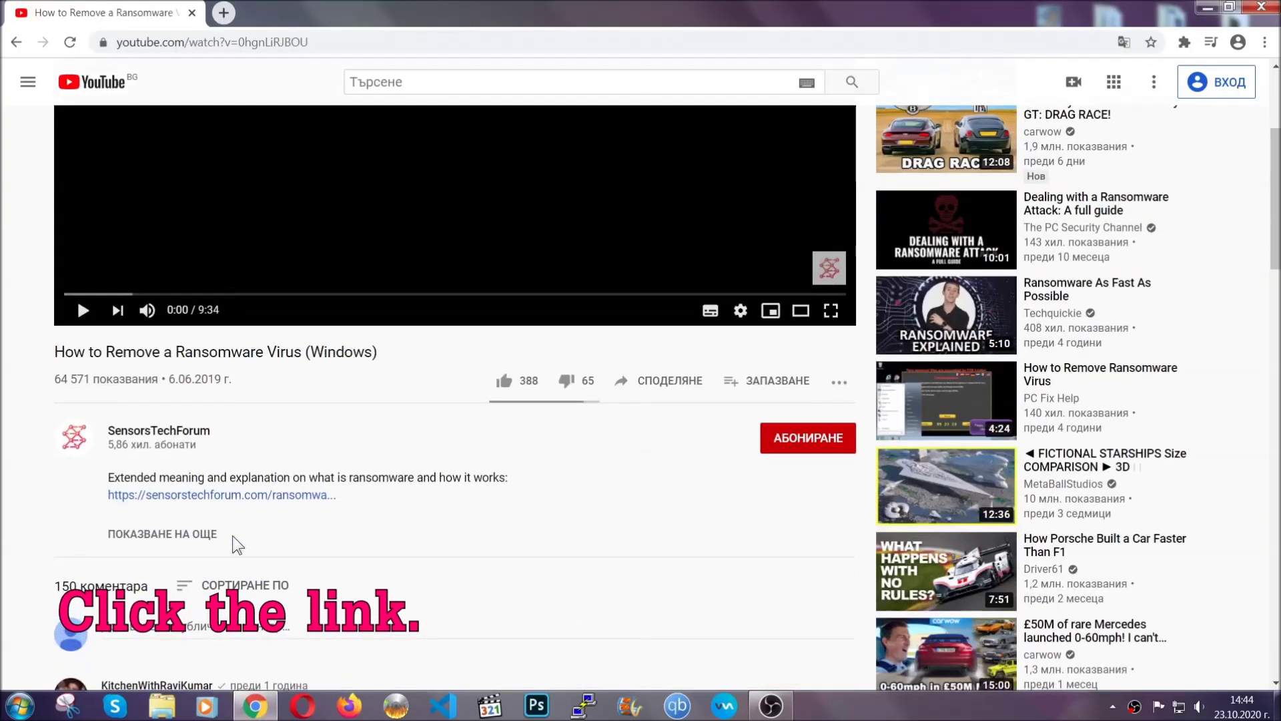
{"action": "left_click", "coordinate": [253, 497]}
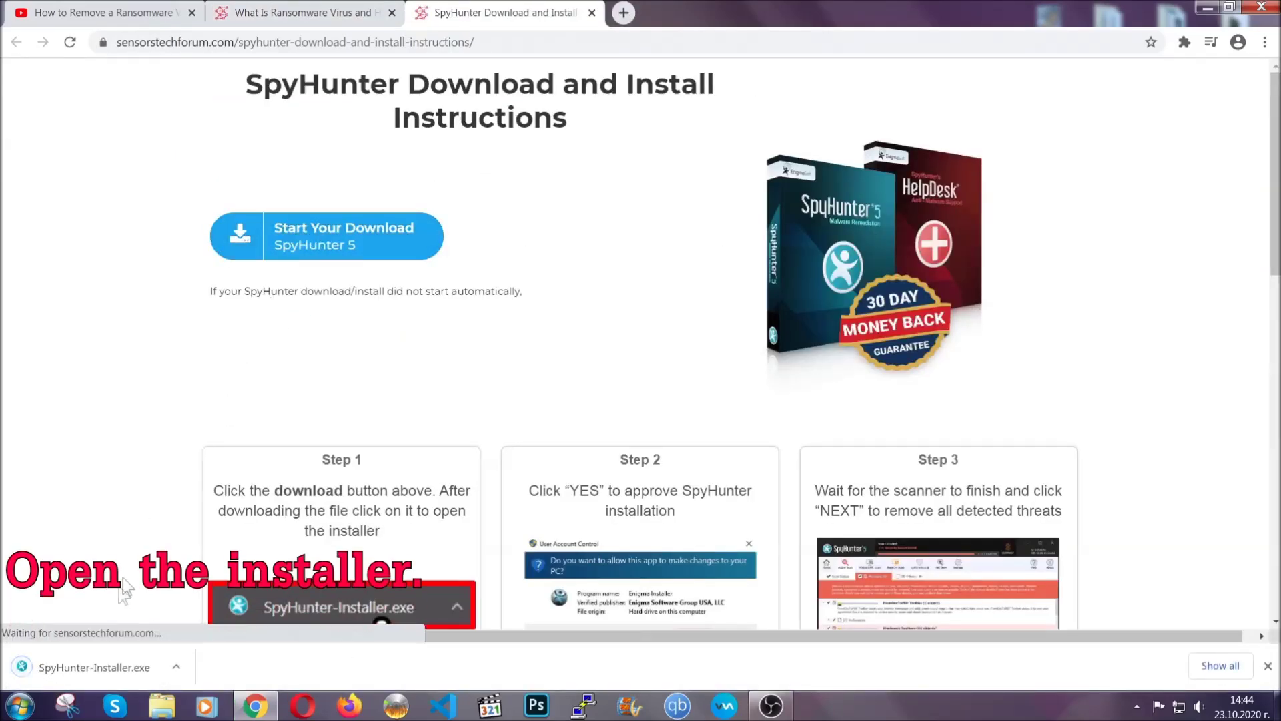
{"action": "left_click", "coordinate": [94, 668]}
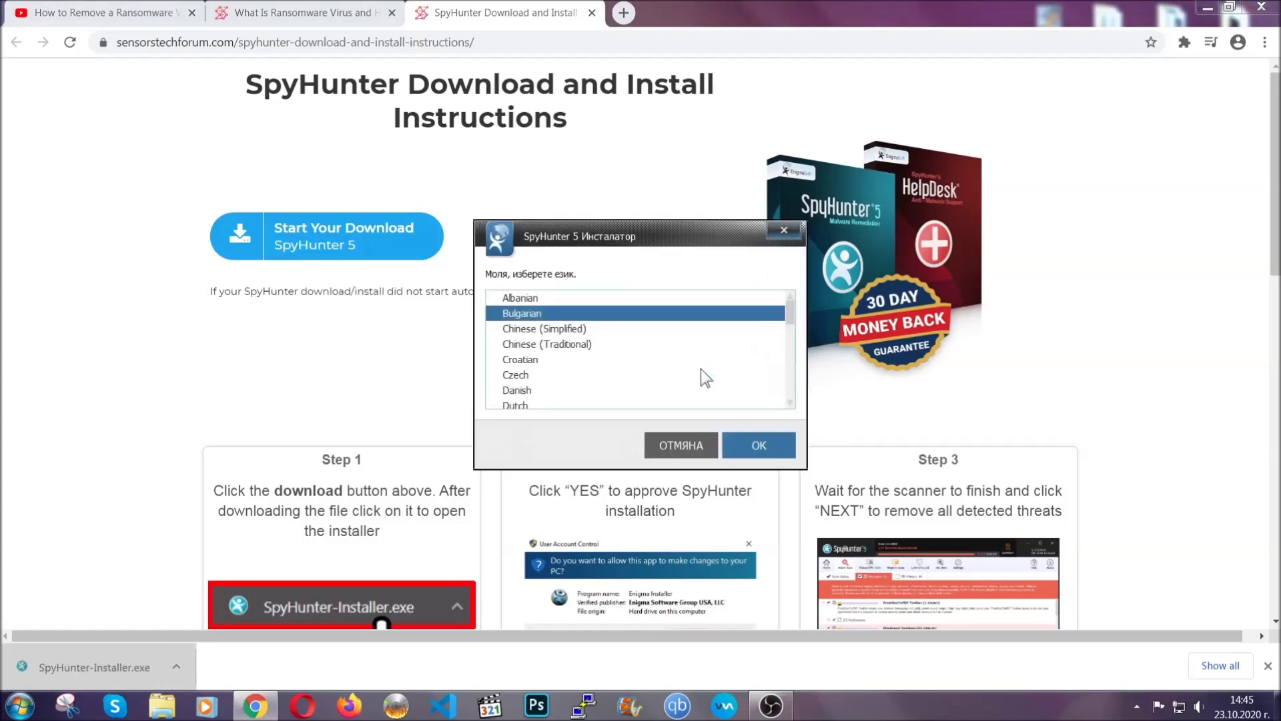
- Install SpyHunter 5 in English, accepting the EULA, and finish setup
{"action": "scroll", "coordinate": [660, 371], "scroll_direction": "down", "scroll_amount": 2}
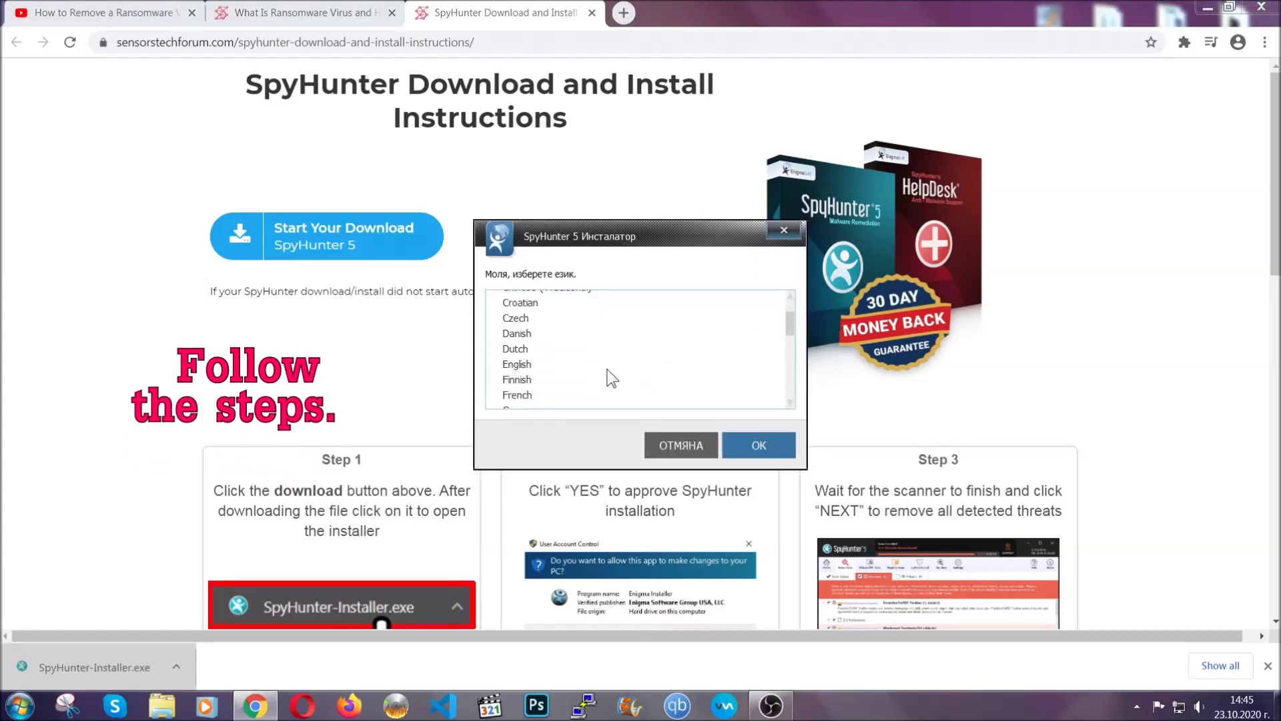
{"action": "left_click", "coordinate": [602, 365]}
{"action": "left_click", "coordinate": [743, 445]}
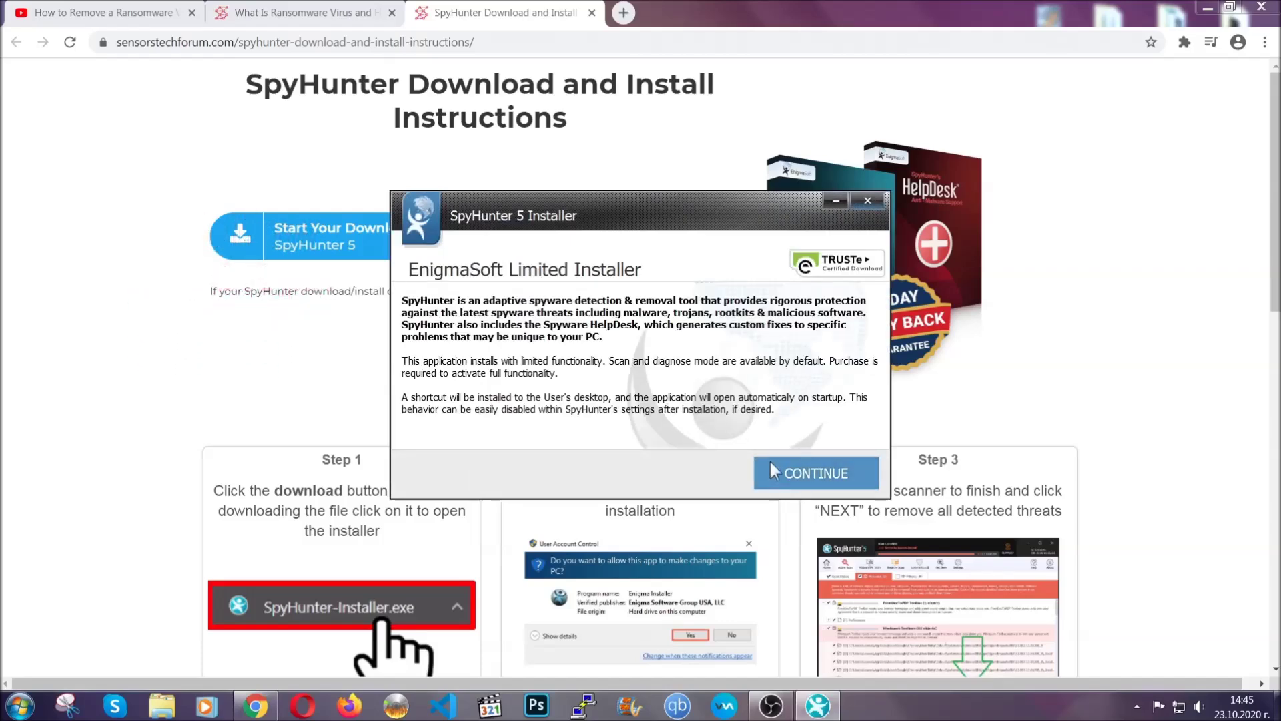
{"action": "left_click", "coordinate": [772, 462]}
{"action": "left_click", "coordinate": [733, 432]}
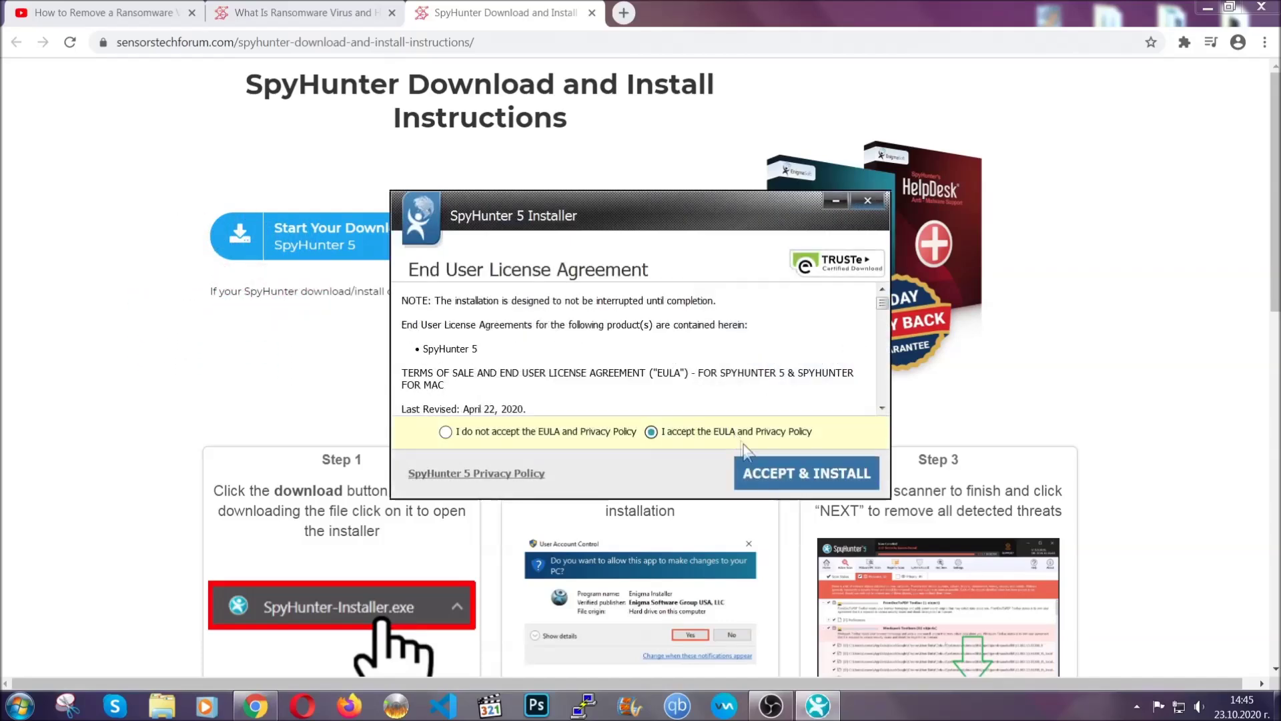
{"action": "left_click", "coordinate": [763, 473]}
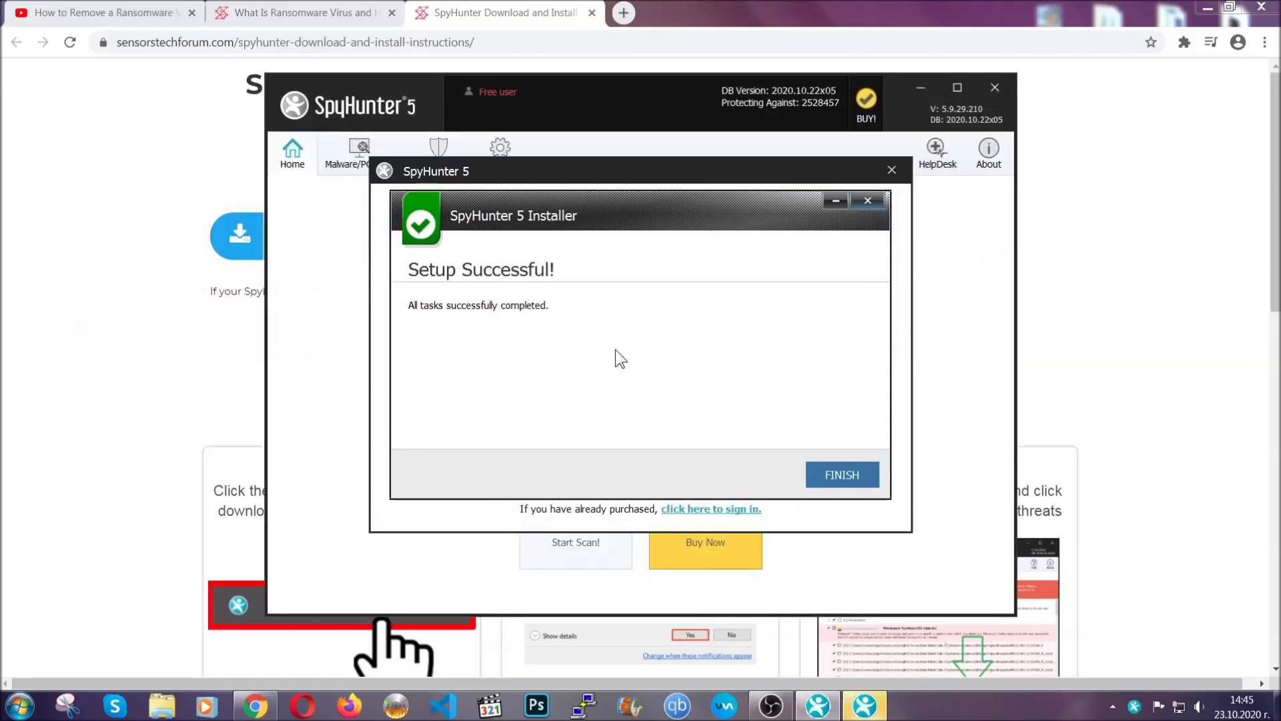
{"action": "left_click", "coordinate": [821, 475]}
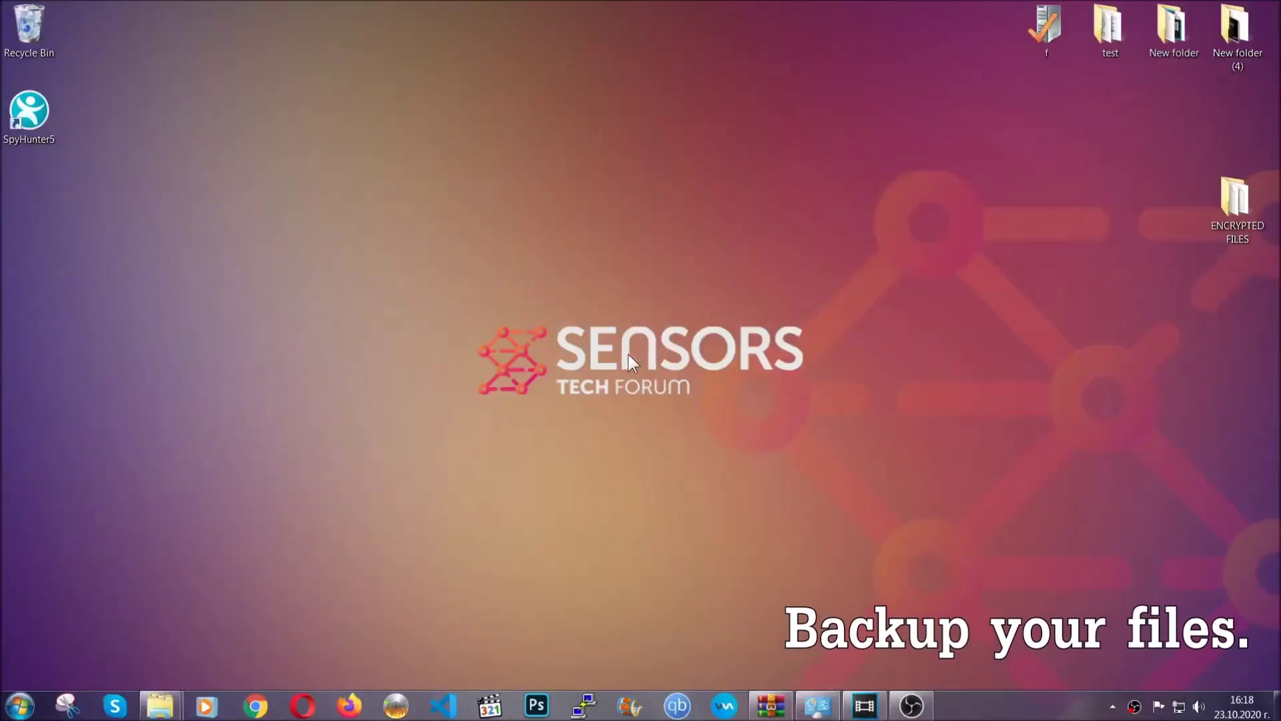
- Copy the six .efji files from the ENCRYPTED FILES folder
{"action": "double_click", "coordinate": [1230, 206]}
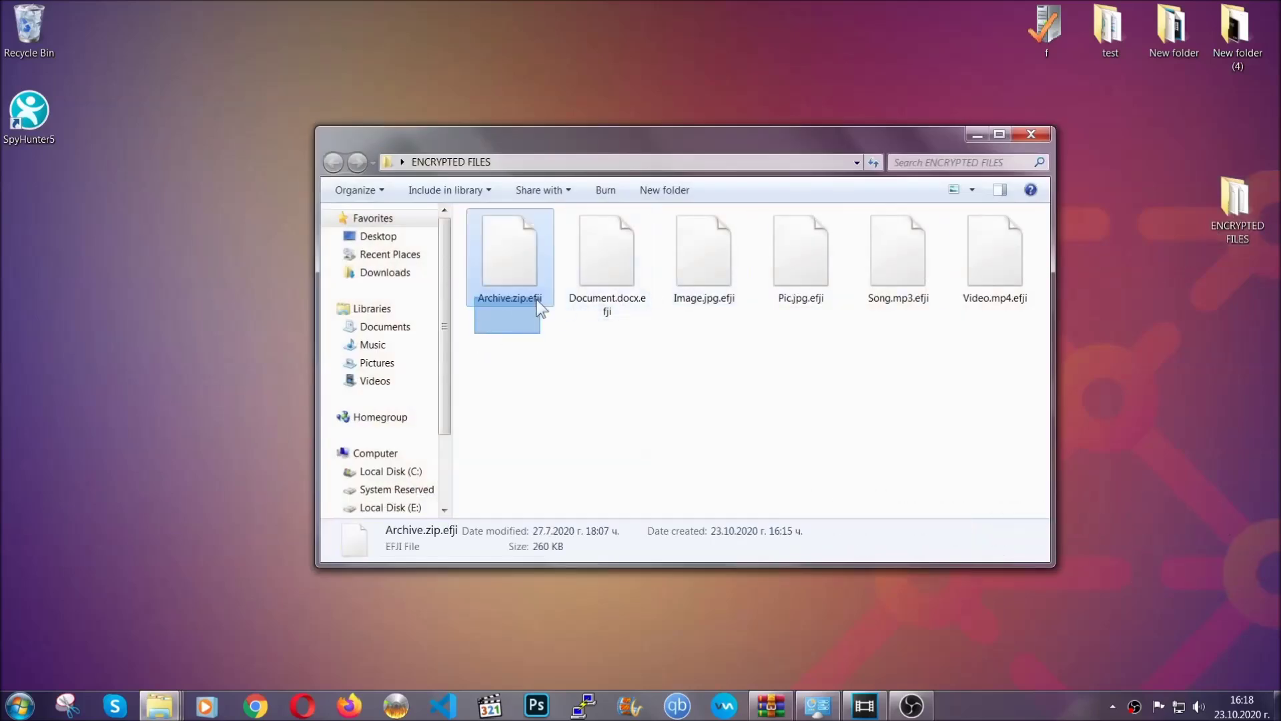
{"action": "left_click_drag", "start_coordinate": [540, 308], "coordinate": [1000, 237]}
{"action": "right_click", "coordinate": [1002, 238]}
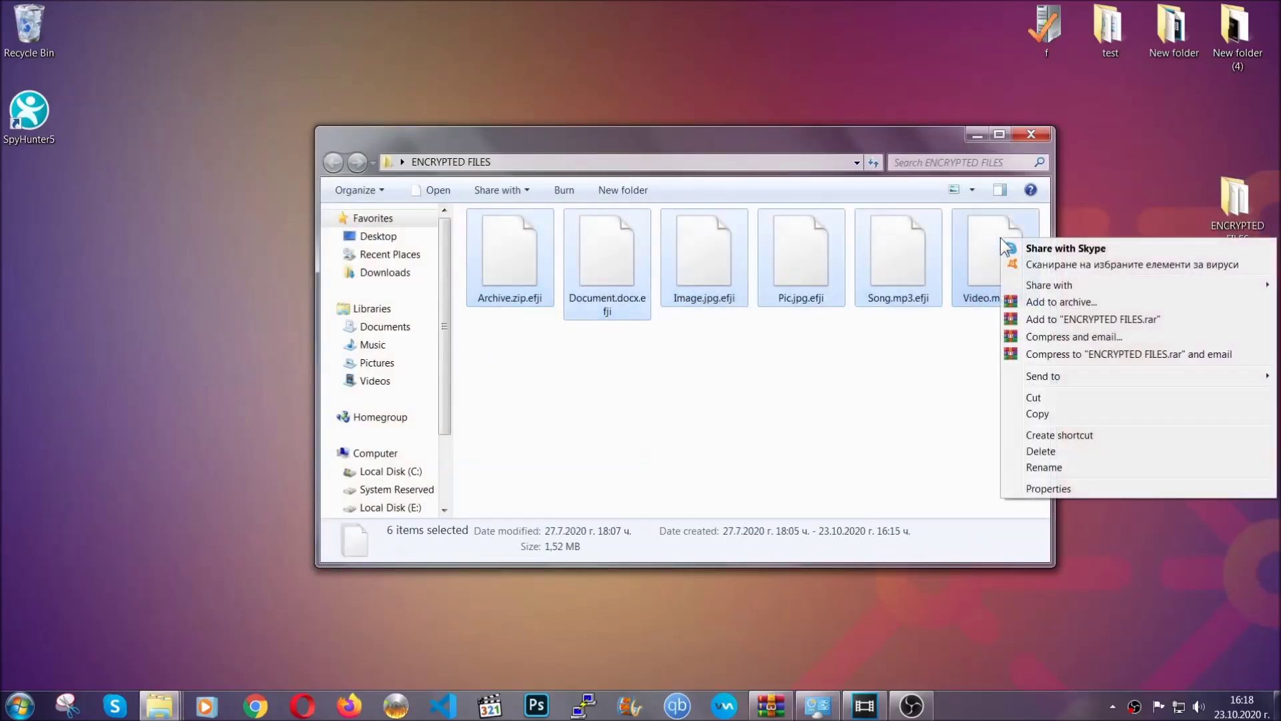
{"action": "left_click", "coordinate": [1038, 415]}
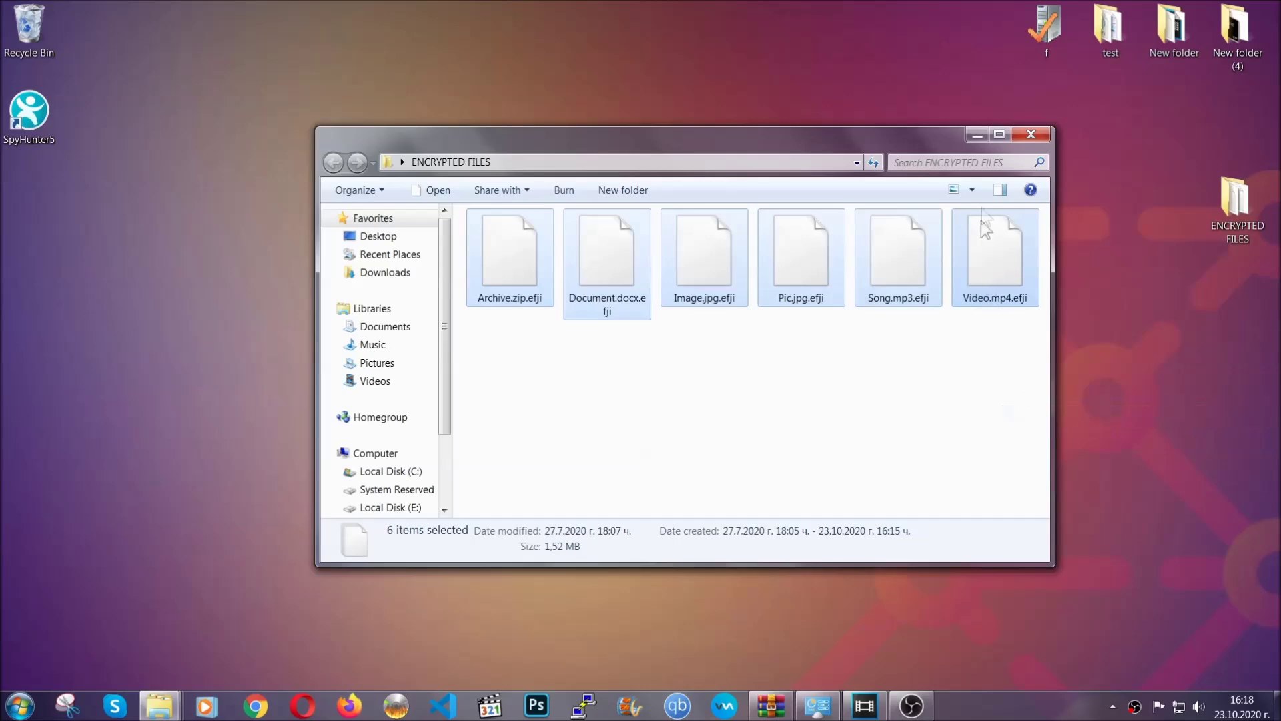
{"action": "left_click", "coordinate": [976, 135]}
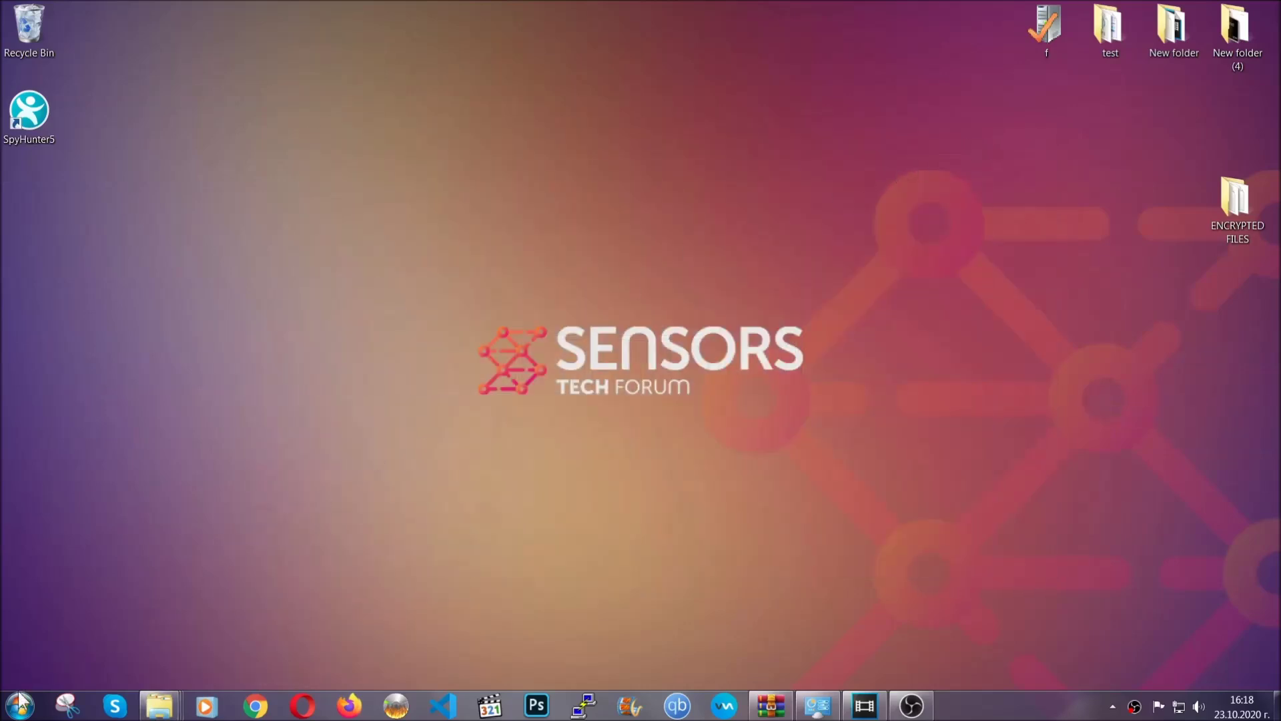
- Paste the six files onto FLASH DRIVE (H:) and close its window
{"action": "left_click", "coordinate": [20, 703]}
{"action": "left_click", "coordinate": [247, 502]}
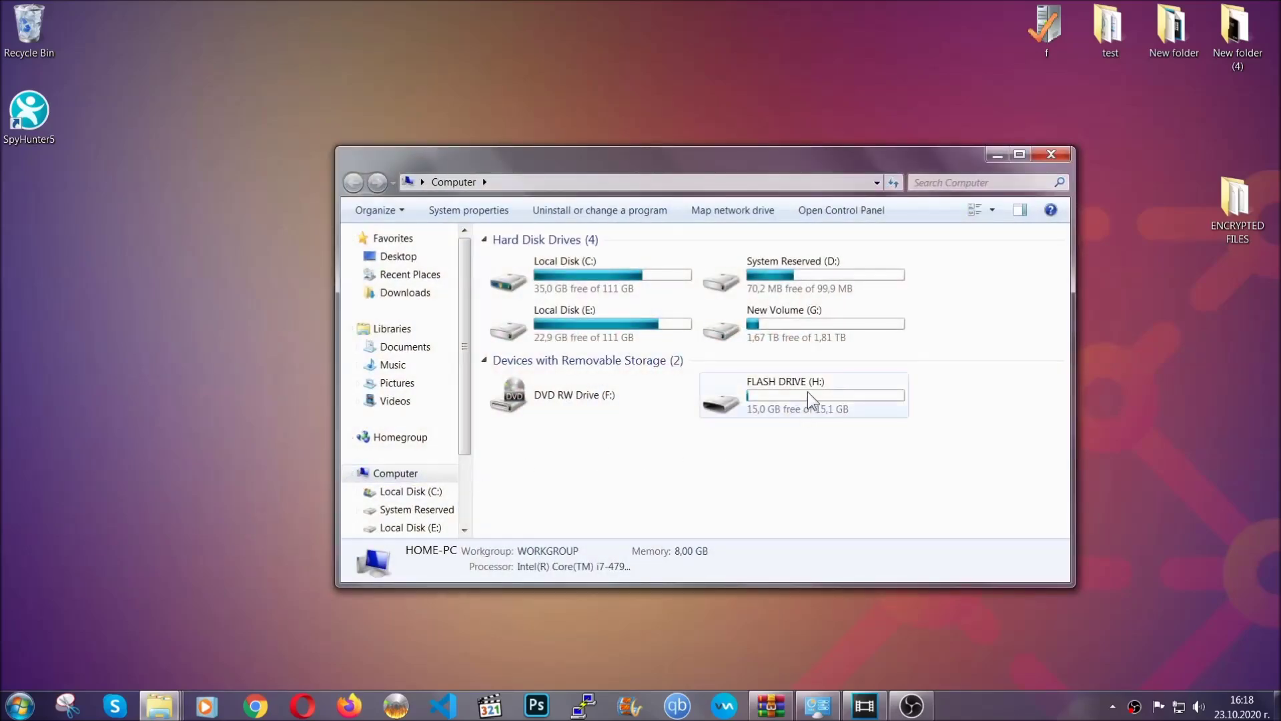
{"action": "double_click", "coordinate": [807, 391]}
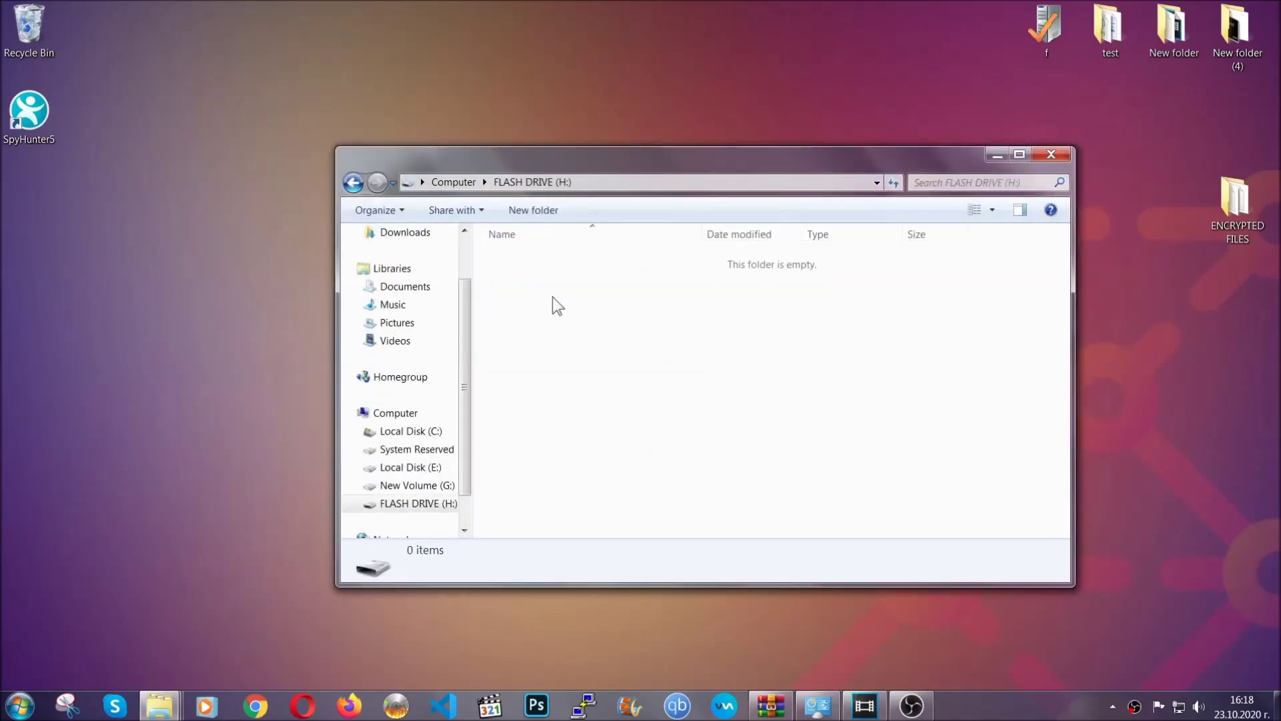
{"action": "right_click", "coordinate": [553, 298]}
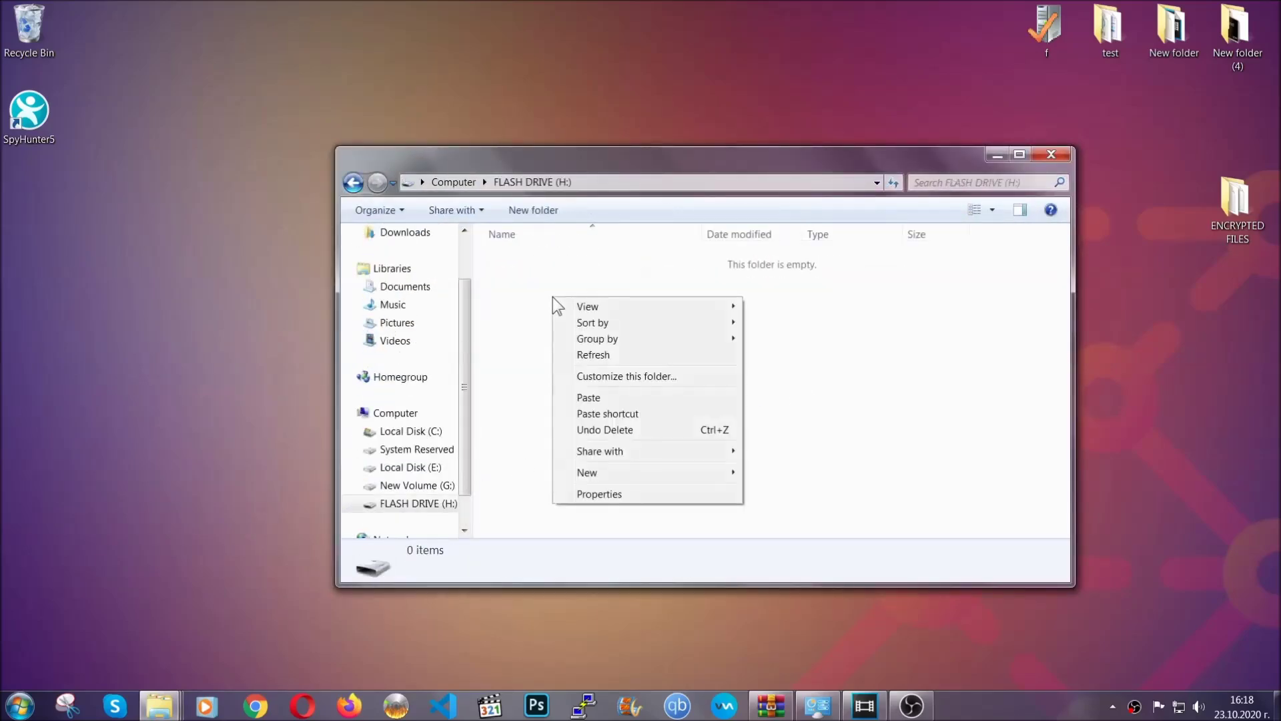
{"action": "left_click", "coordinate": [583, 398]}
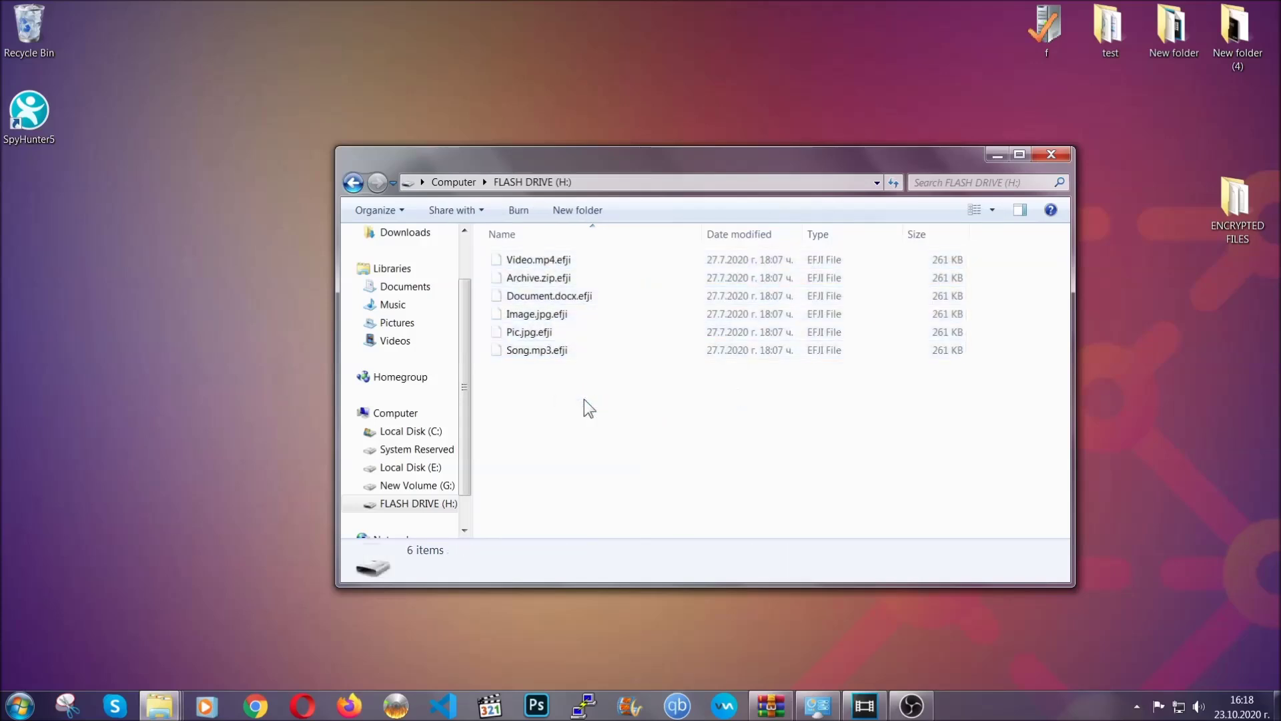
{"action": "left_click", "coordinate": [1053, 156]}
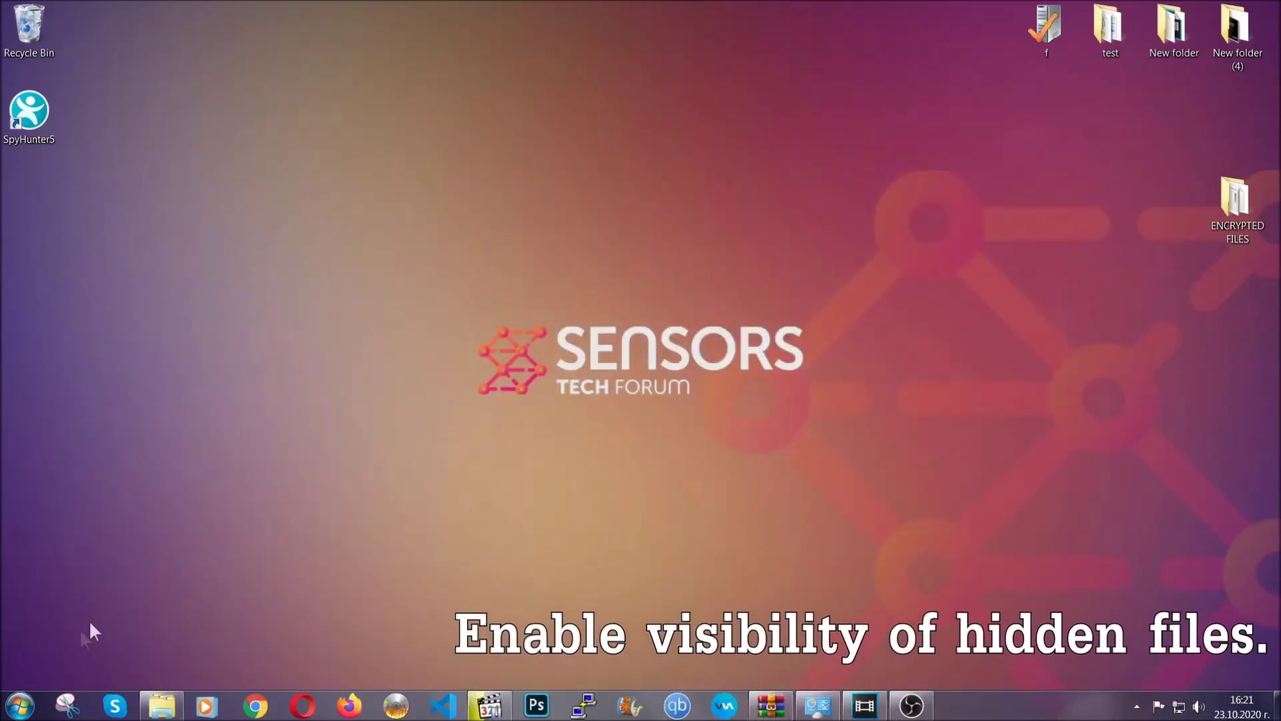
- Find 'hidden files and folders' via Start search and enable showing hidden files, folders and drives
{"action": "left_click", "coordinate": [19, 705]}
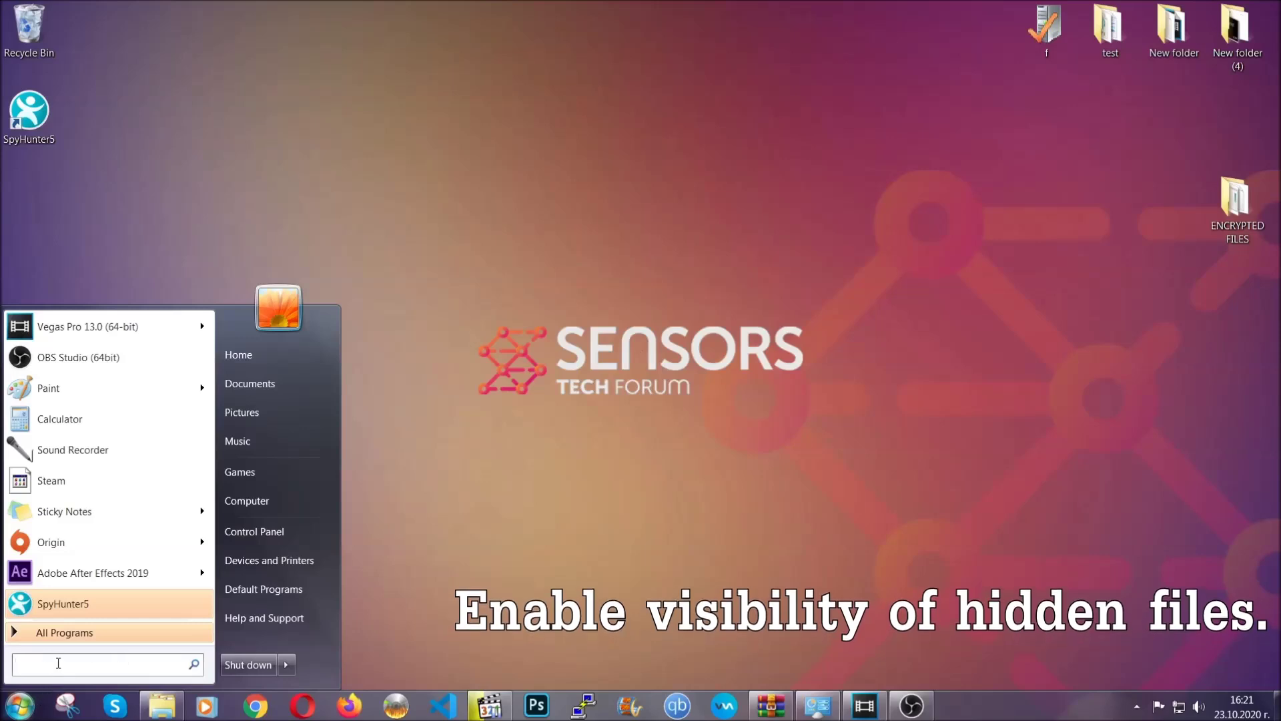
{"action": "left_click", "coordinate": [59, 664]}
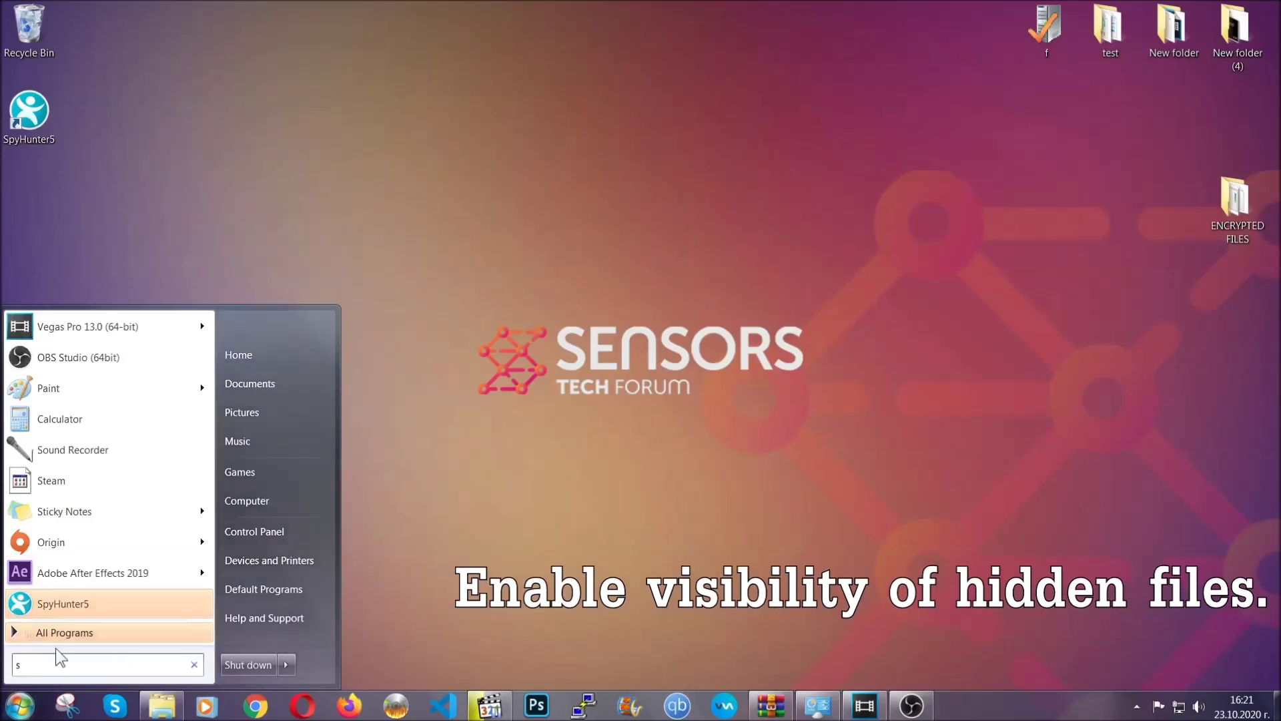
{"action": "type", "text": "showh"}
{"action": "key", "text": "BackSpace"}
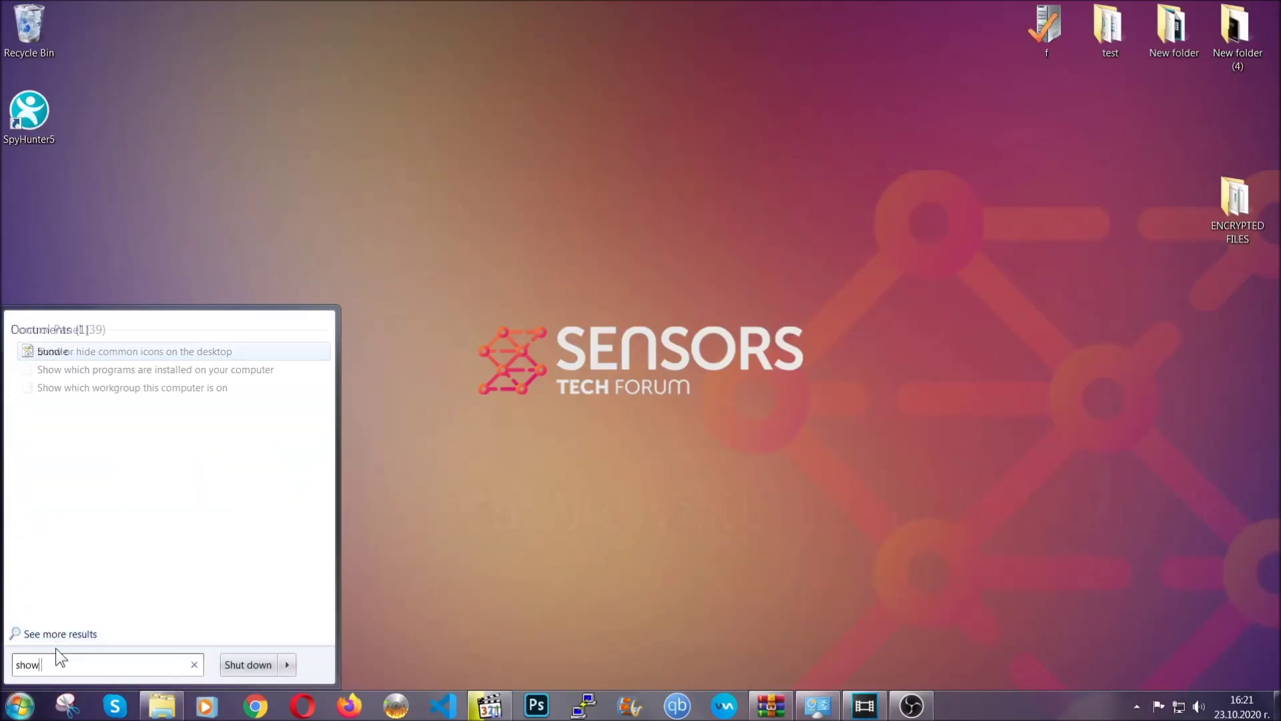
{"action": "type", "text": "hidden files a"}
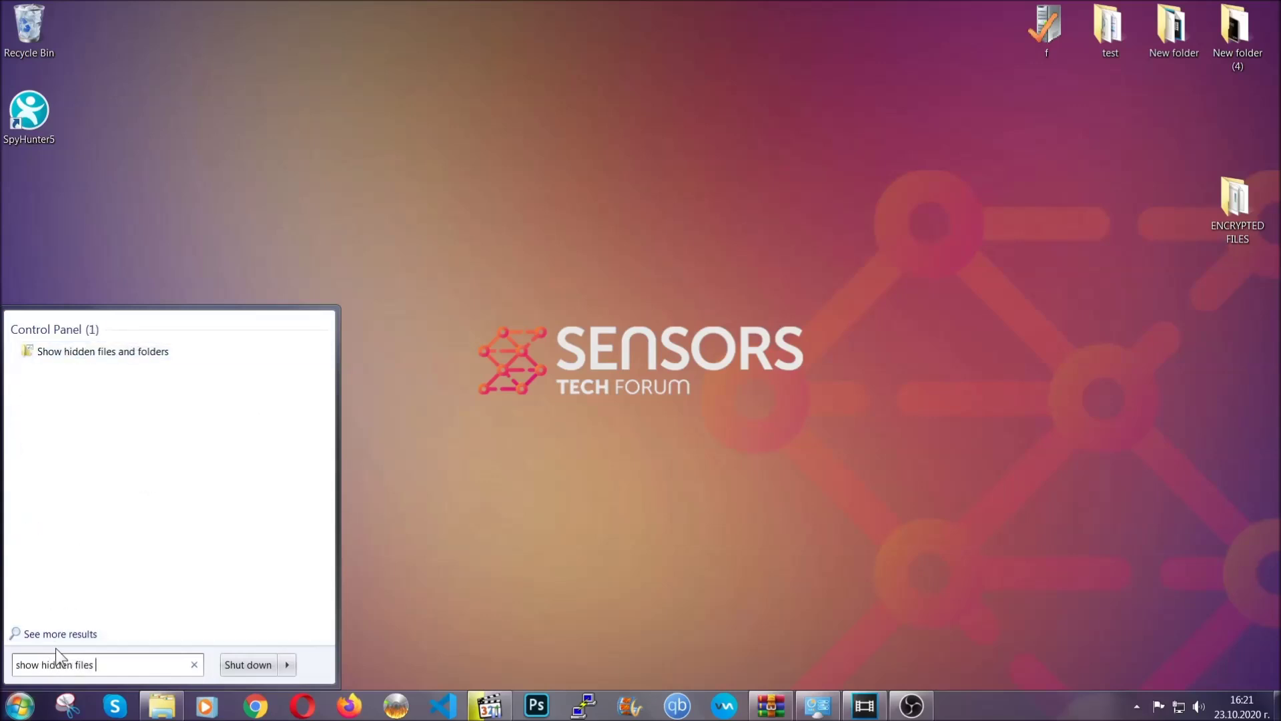
{"action": "type", "text": "nd folders"}
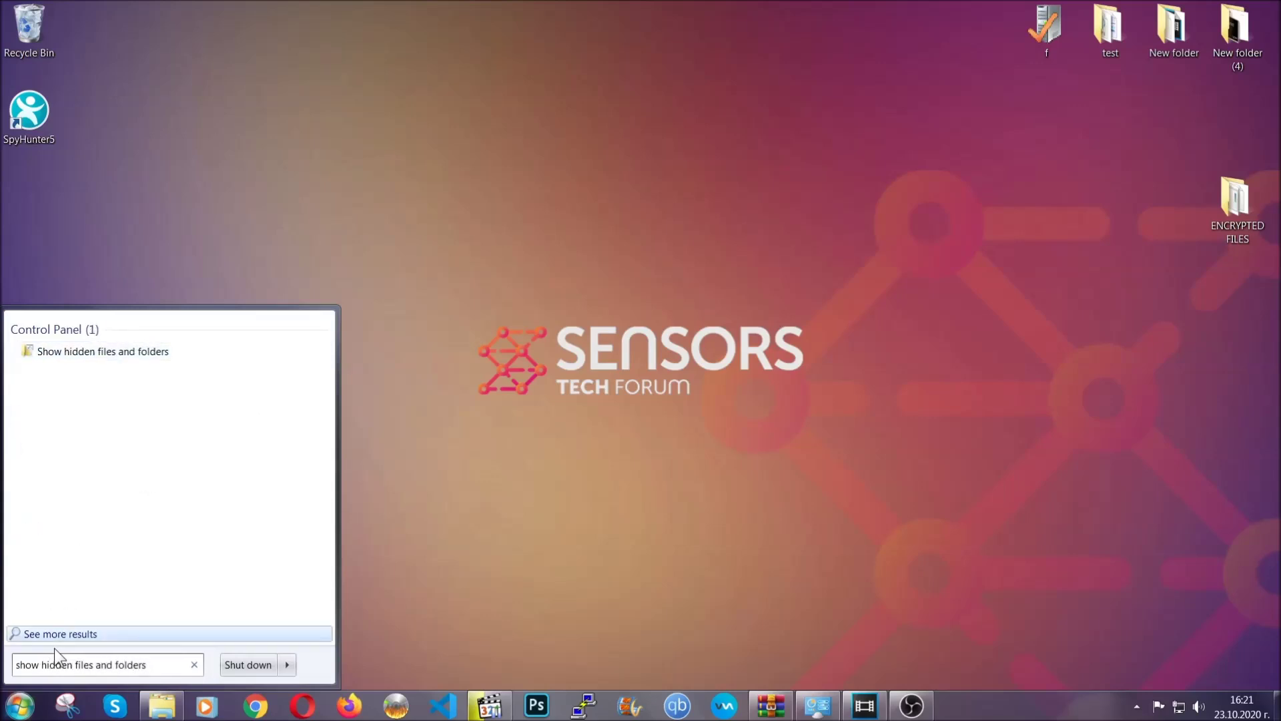
{"action": "left_click", "coordinate": [153, 353]}
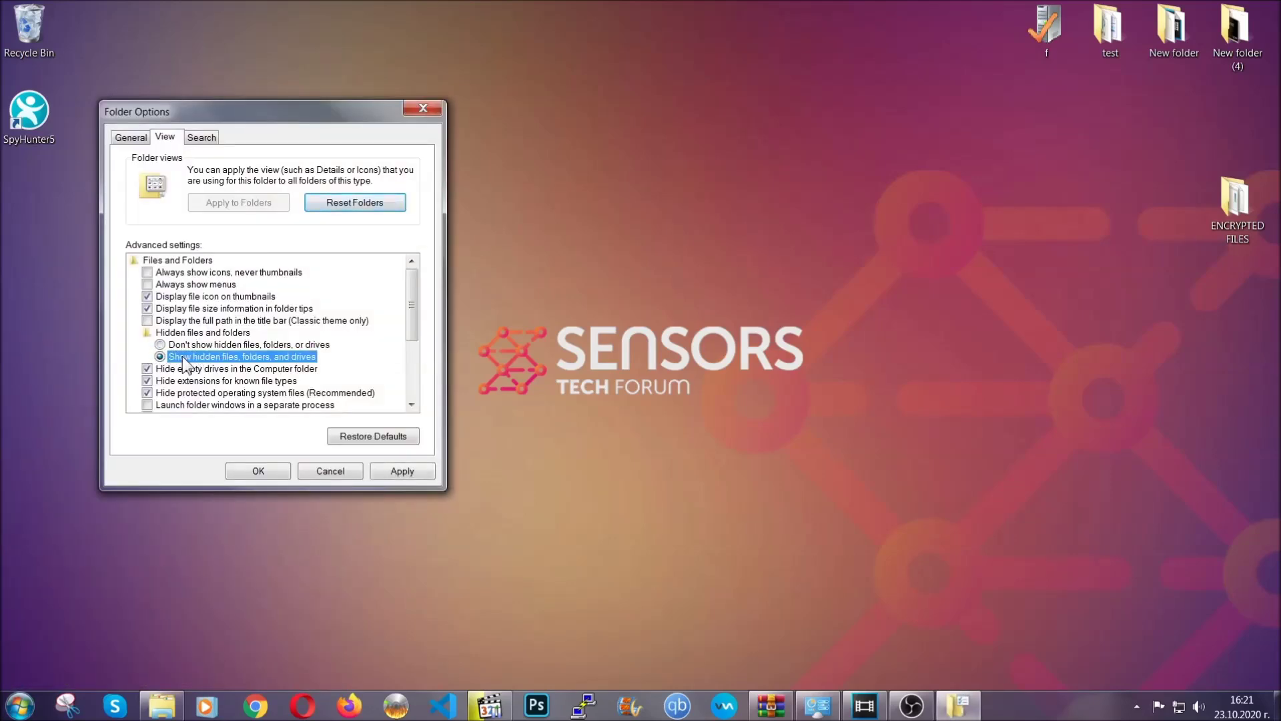
{"action": "left_click", "coordinate": [397, 475]}
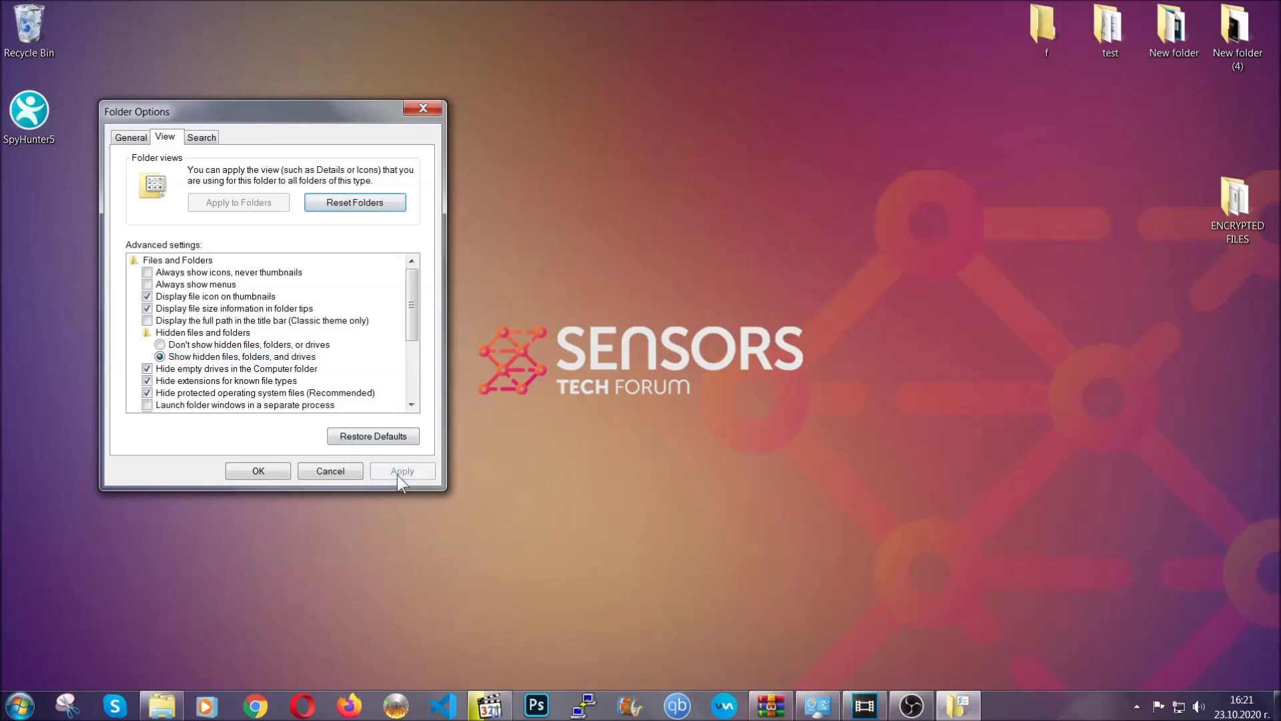
{"action": "left_click", "coordinate": [257, 471]}
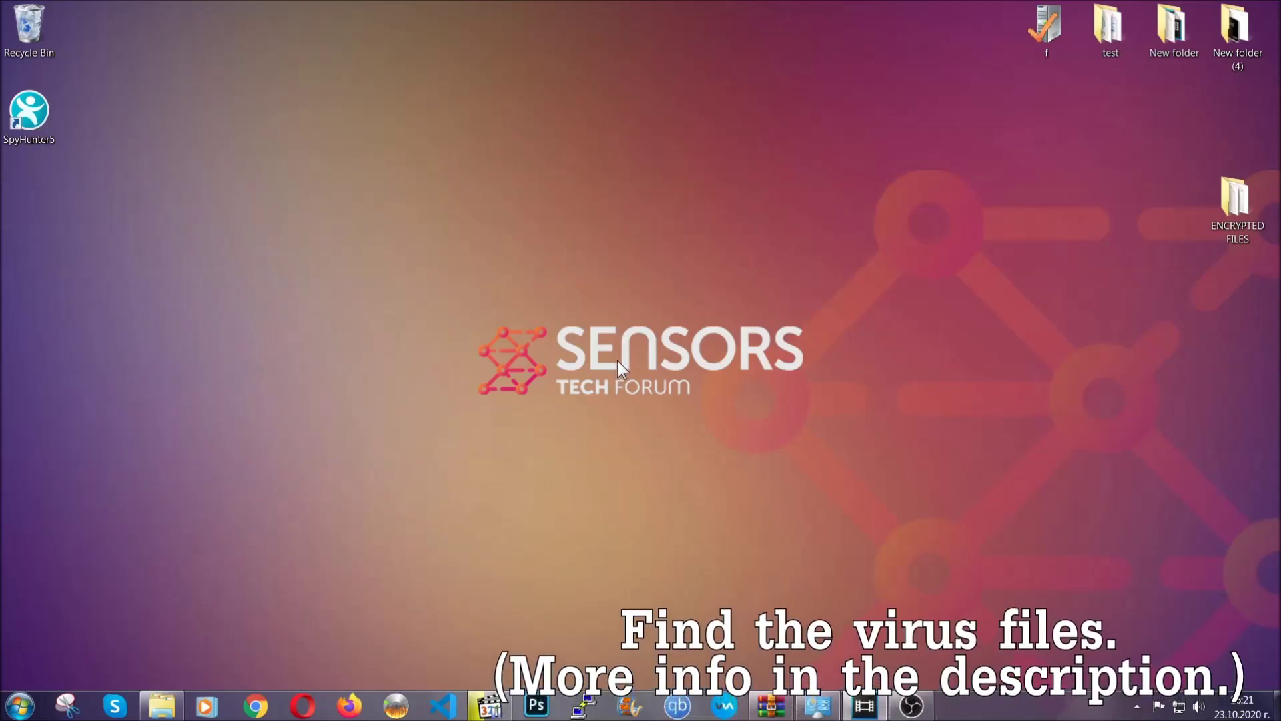
- Search Computer for 'extension:exe Example Vir' to locate the virus file
{"action": "left_click", "coordinate": [19, 706]}
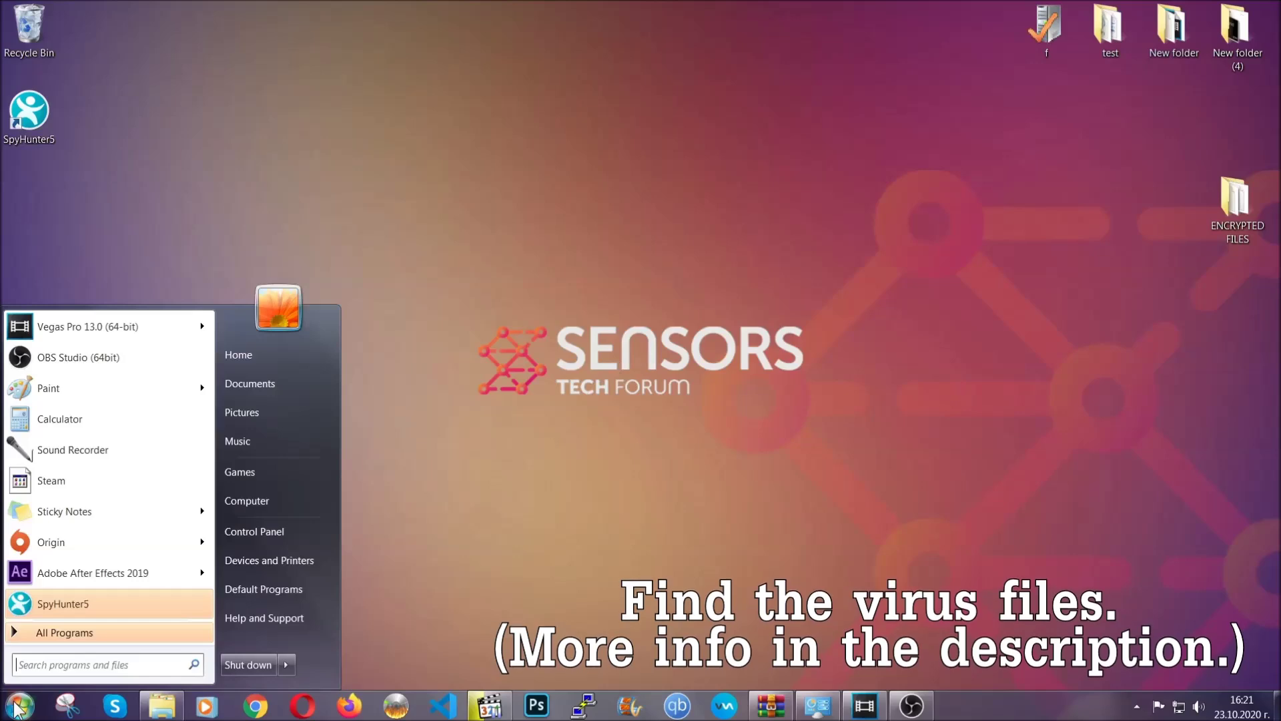
{"action": "left_click", "coordinate": [265, 502]}
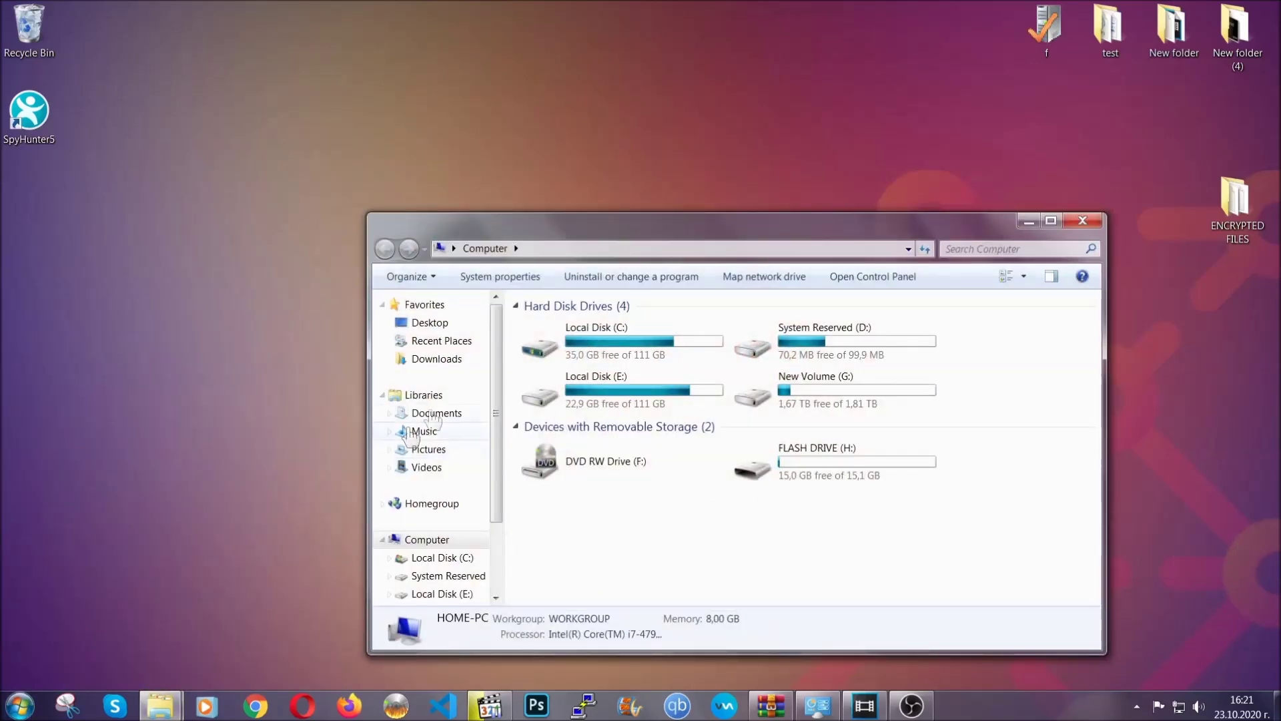
{"action": "left_click_drag", "start_coordinate": [696, 235], "coordinate": [613, 179]}
{"action": "type", "text": "files"}
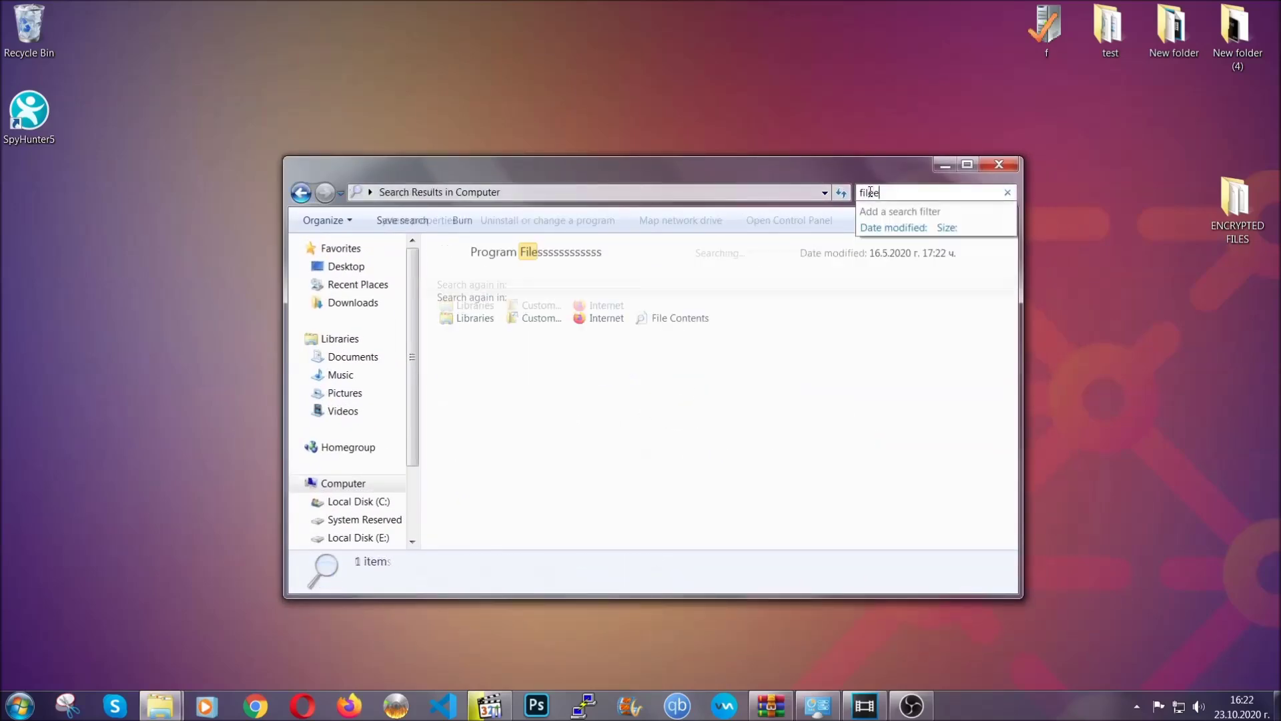
{"action": "type", "text": "extension:exe "}
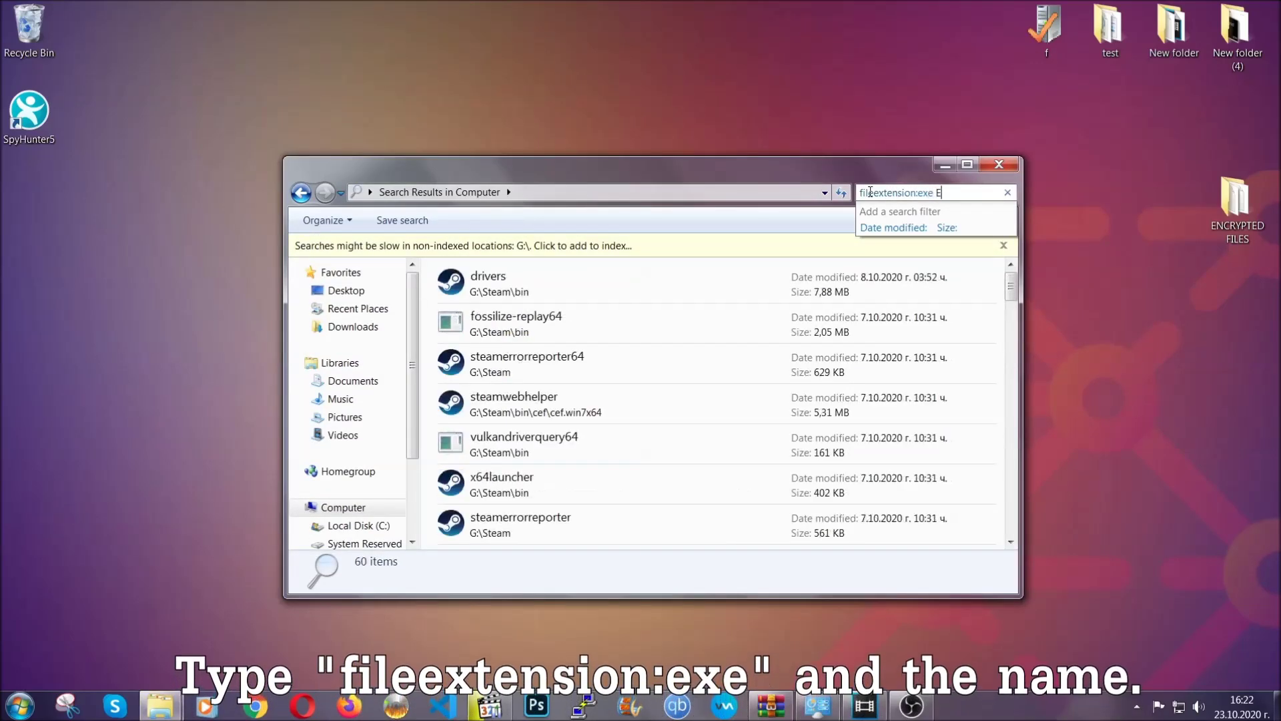
{"action": "type", "text": "Exampl"}
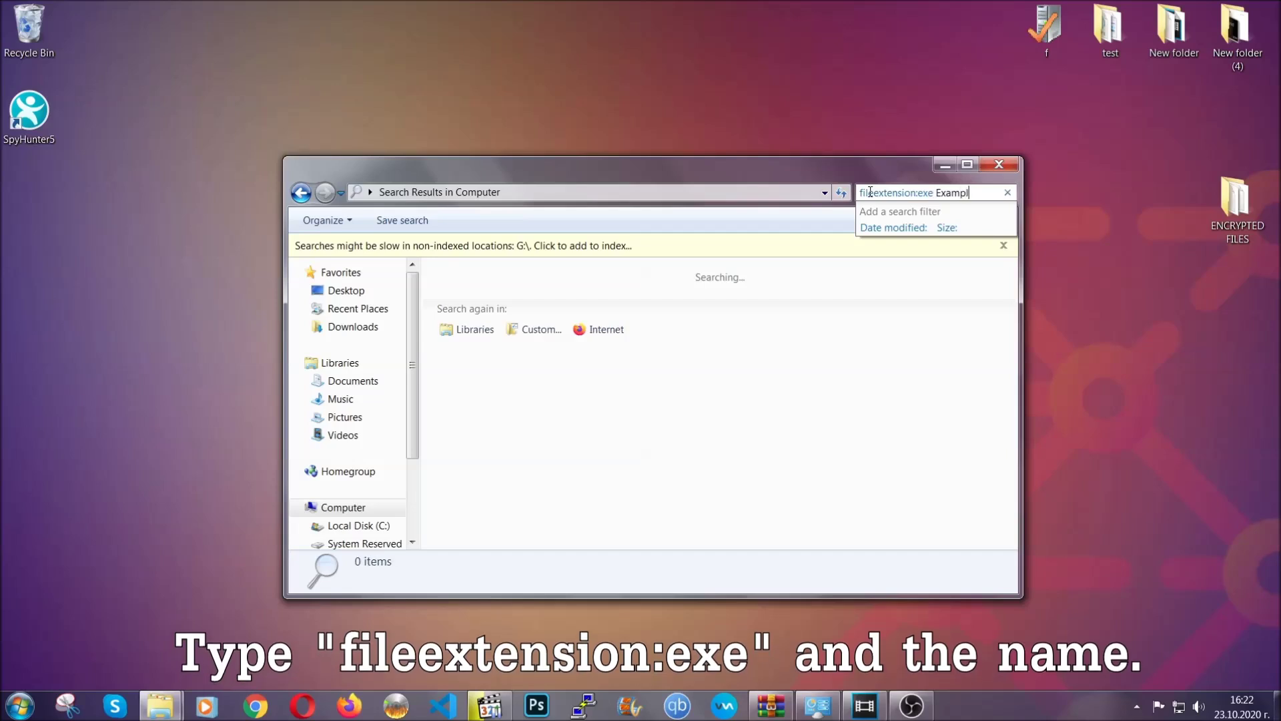
{"action": "type", "text": "e Virus Name"}
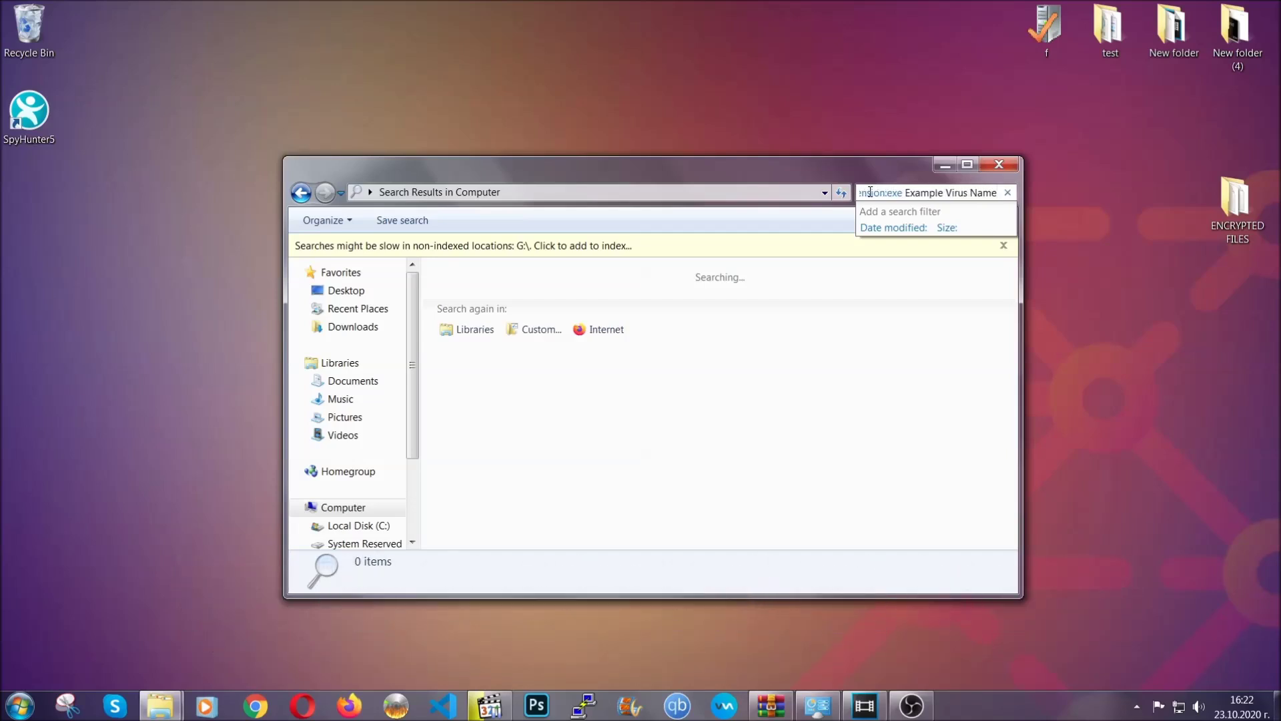
{"action": "key", "text": "Return"}
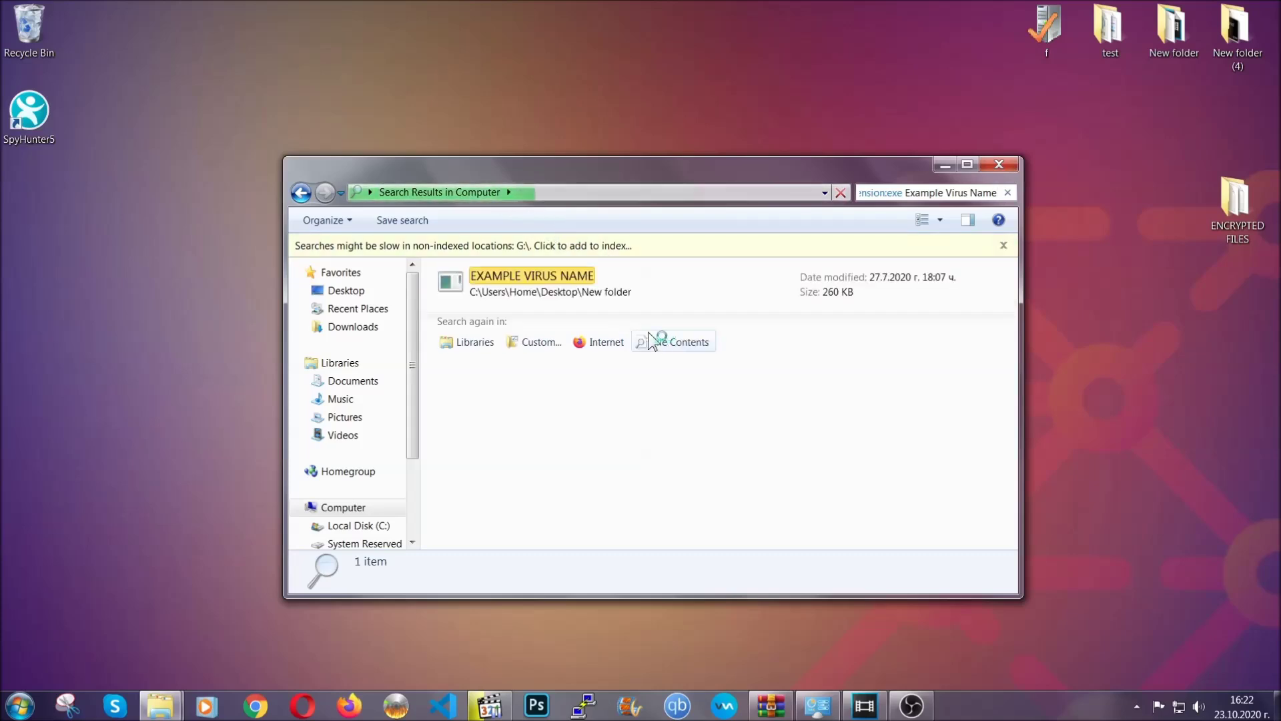
- Delete EXAMPLE VIRUS NAME to the Recycle Bin and close the search window
{"action": "left_click", "coordinate": [561, 273]}
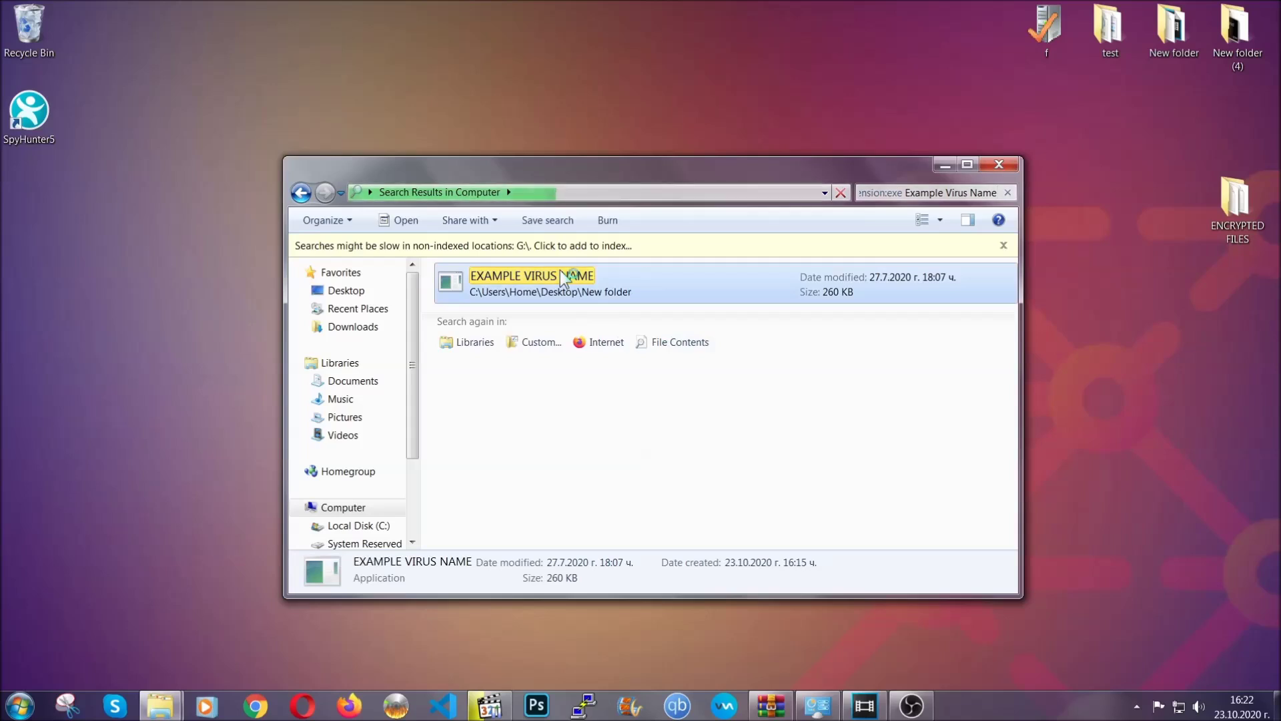
{"action": "right_click", "coordinate": [560, 273]}
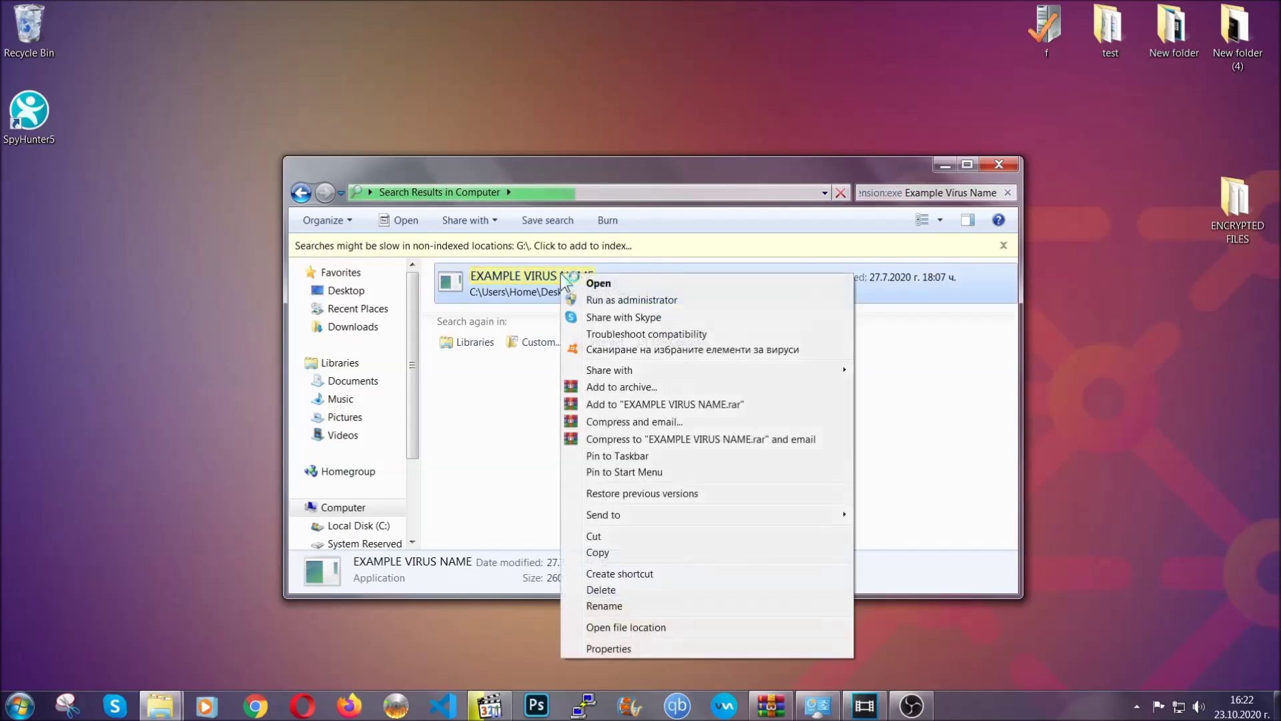
{"action": "left_click", "coordinate": [617, 590]}
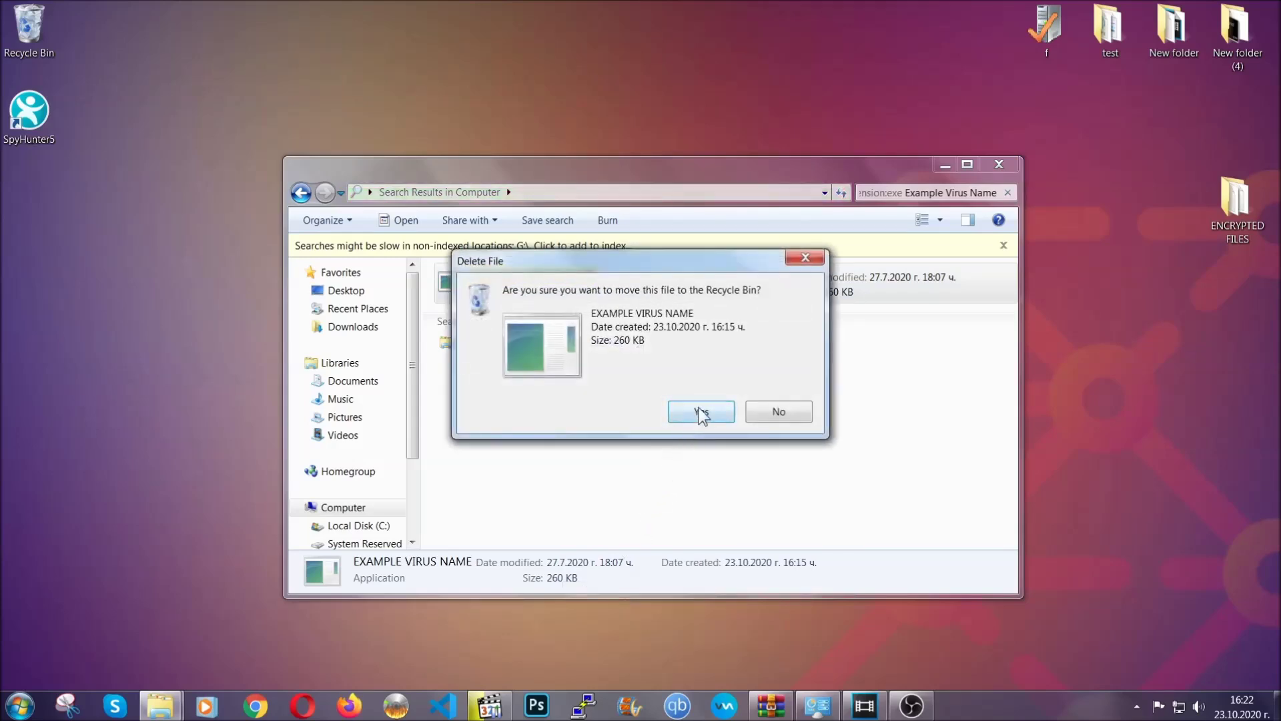
{"action": "left_click", "coordinate": [700, 413]}
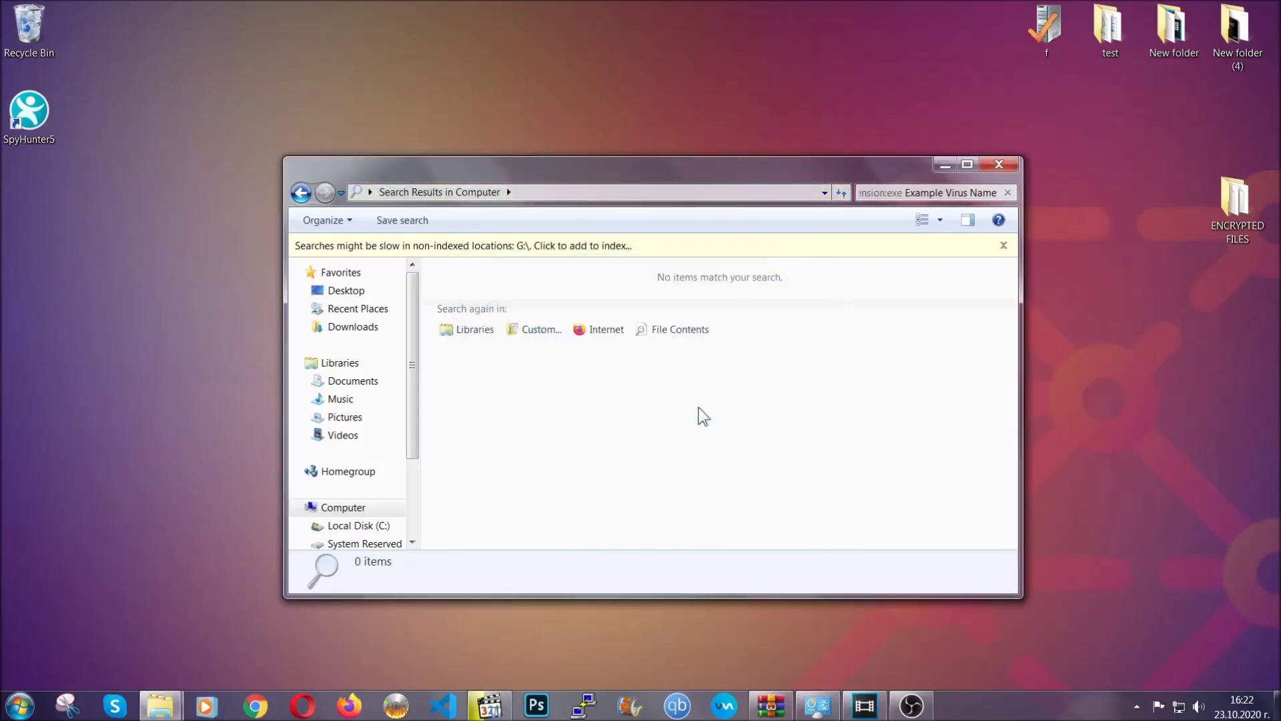
{"action": "left_click", "coordinate": [998, 165]}
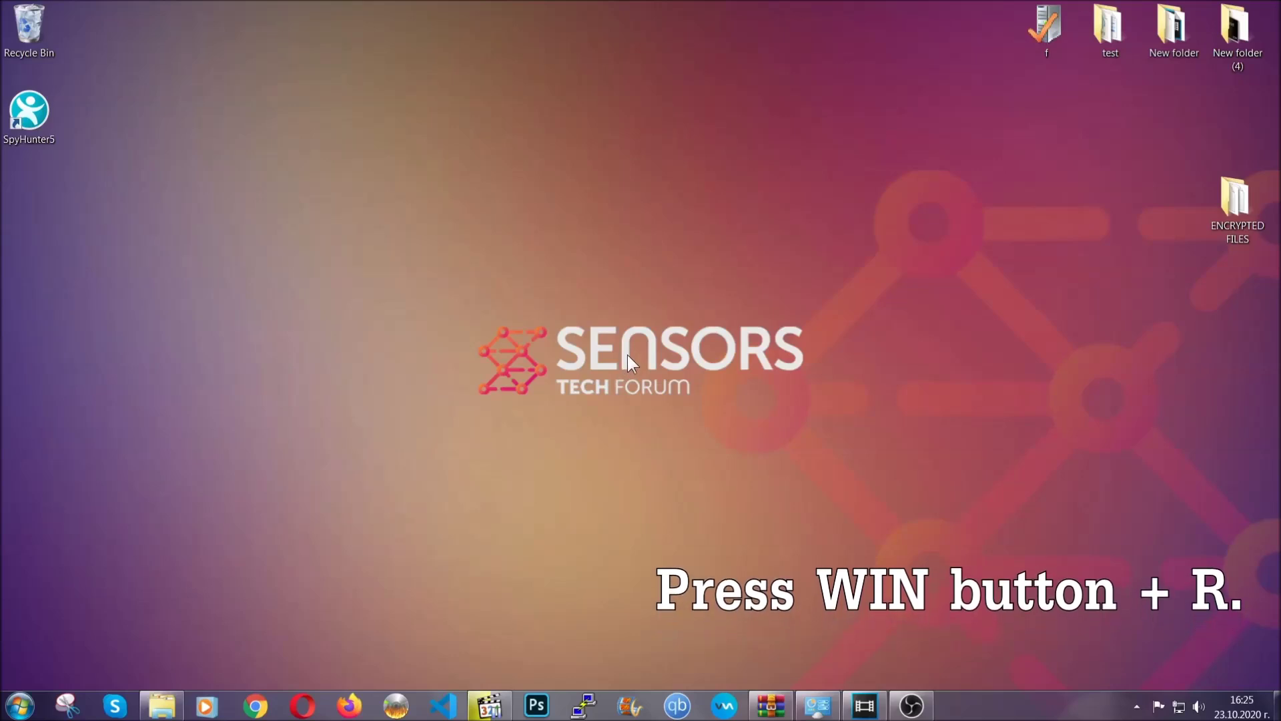
- Replace cmd with REGEDIT in the Run dialog to launch Registry Editor
{"action": "key", "text": "super+r"}
{"action": "left_click", "coordinate": [122, 606]}
{"action": "double_click", "coordinate": [122, 606]}
{"action": "type", "text": "REGEDIT"}
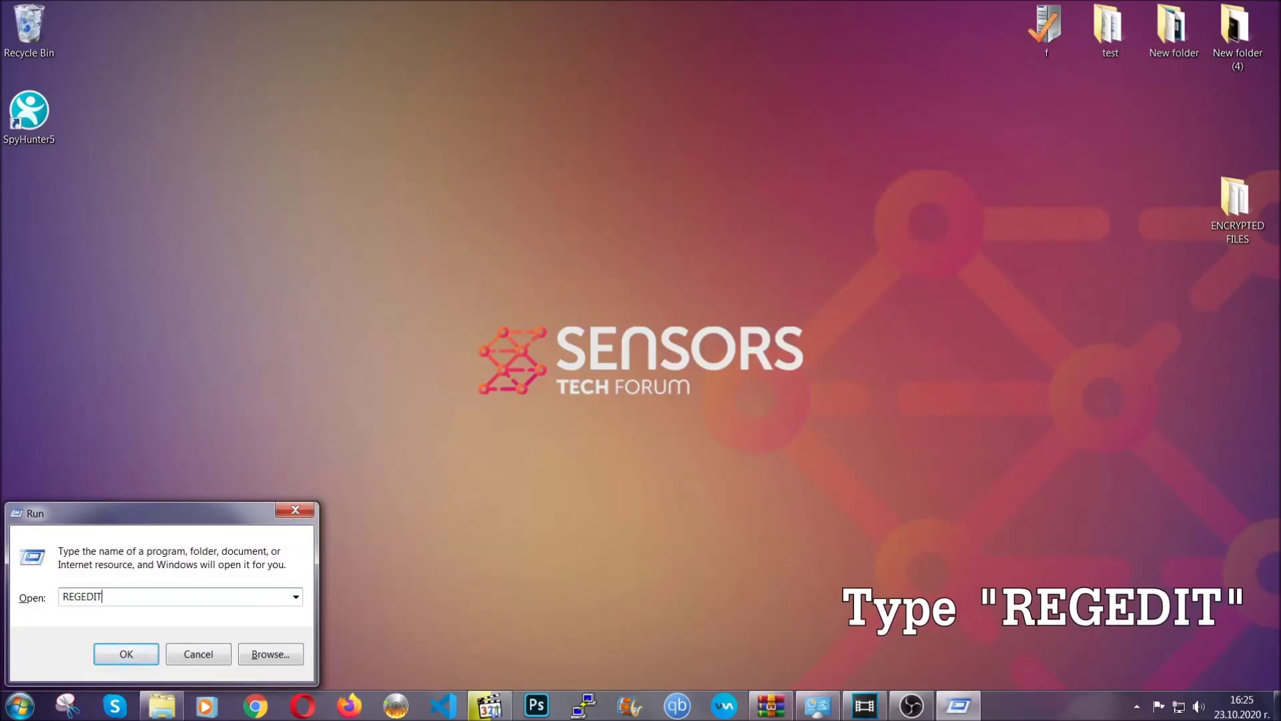
{"action": "left_click", "coordinate": [113, 651]}
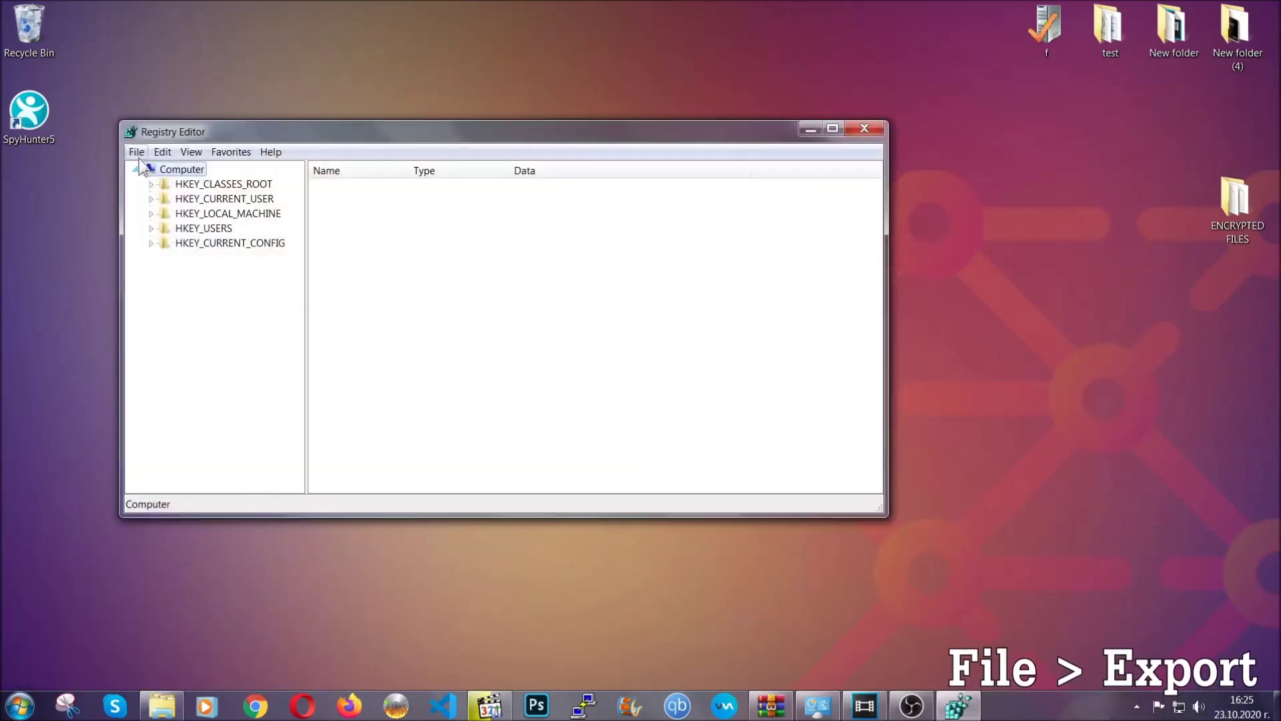
{"action": "left_click", "coordinate": [137, 152]}
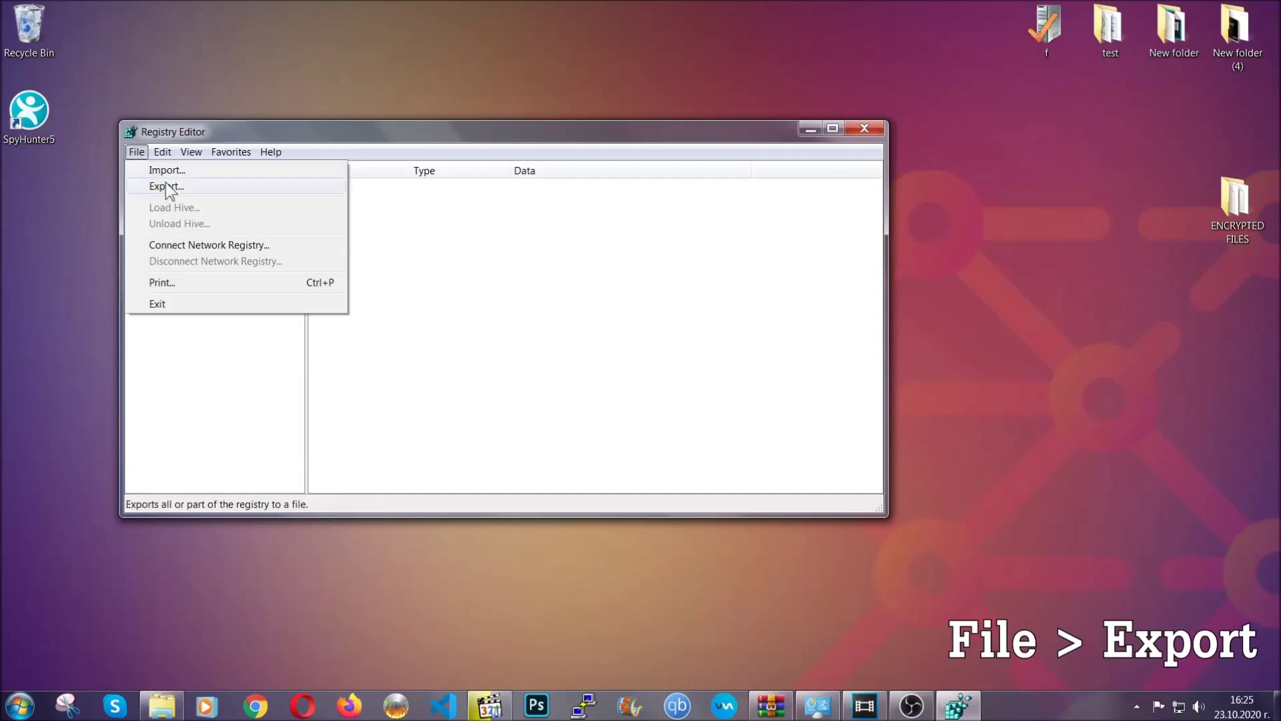
- Export the entire registry to the desktop as a file named BACKUP
{"action": "left_click", "coordinate": [166, 184]}
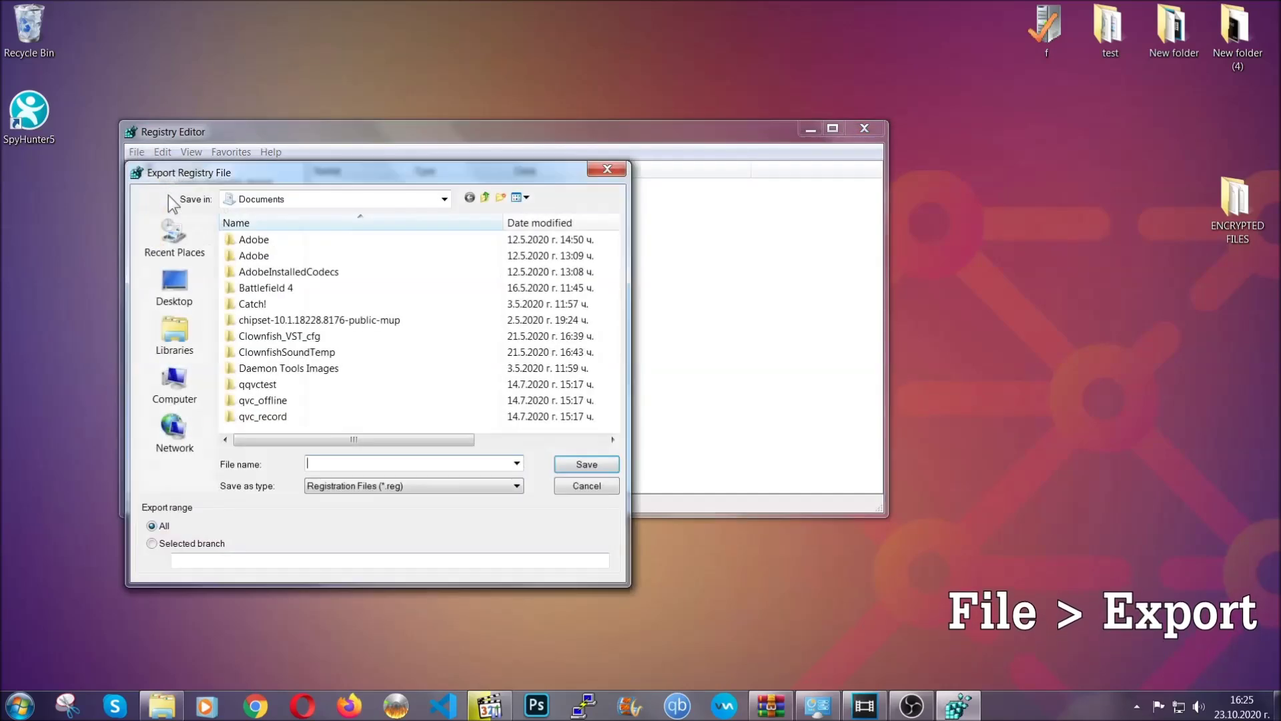
{"action": "left_click", "coordinate": [168, 283]}
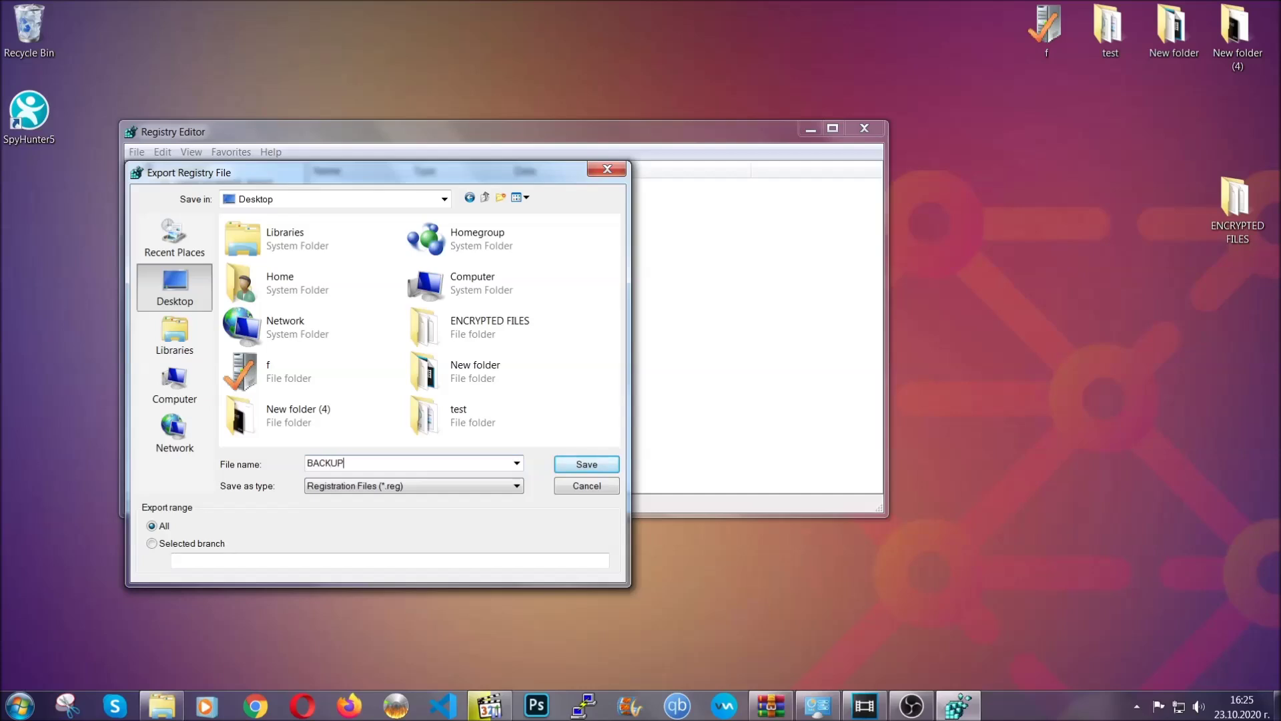
{"action": "left_click", "coordinate": [578, 465]}
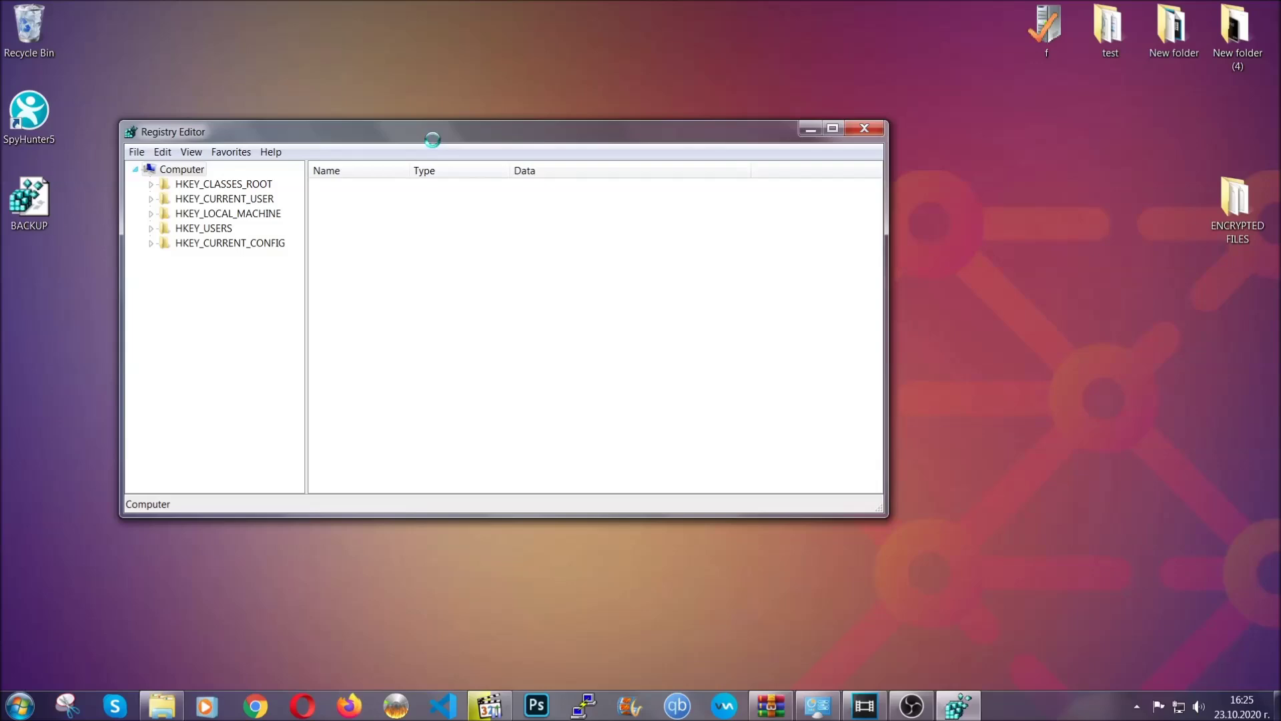
{"action": "left_click_drag", "start_coordinate": [432, 140], "coordinate": [559, 181]}
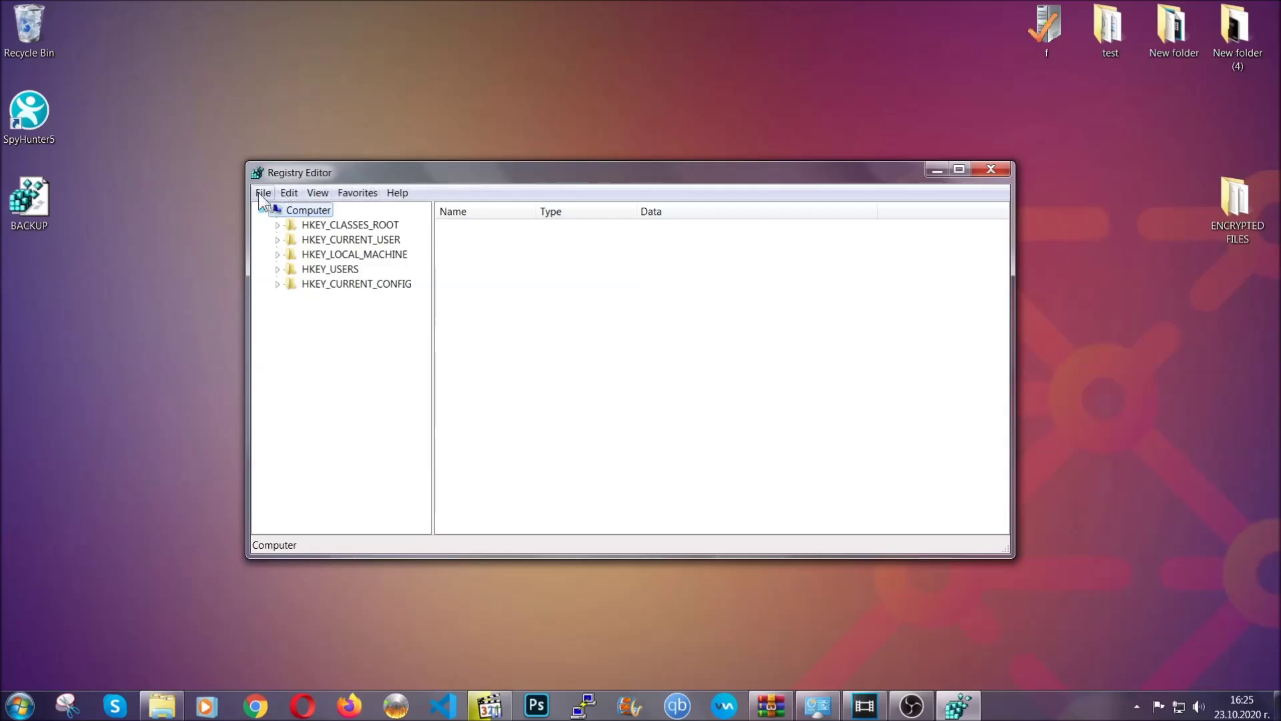
{"action": "left_click", "coordinate": [263, 194]}
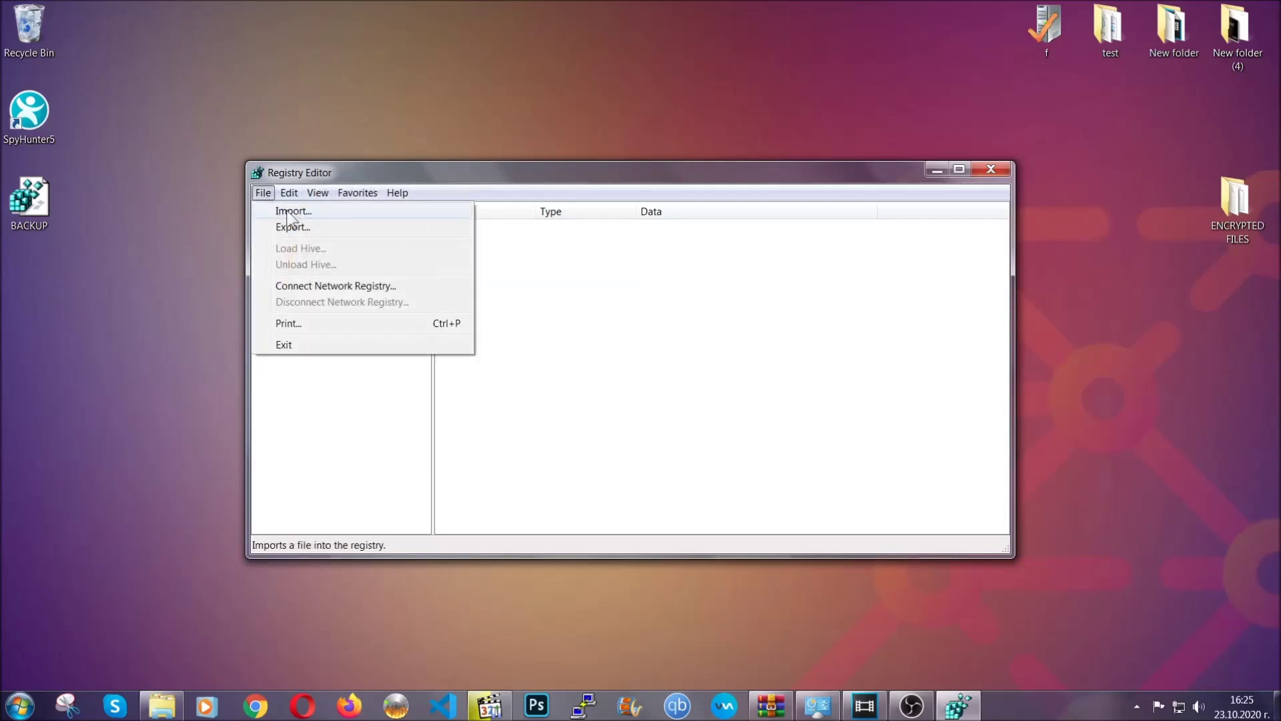
{"action": "left_click", "coordinate": [265, 193]}
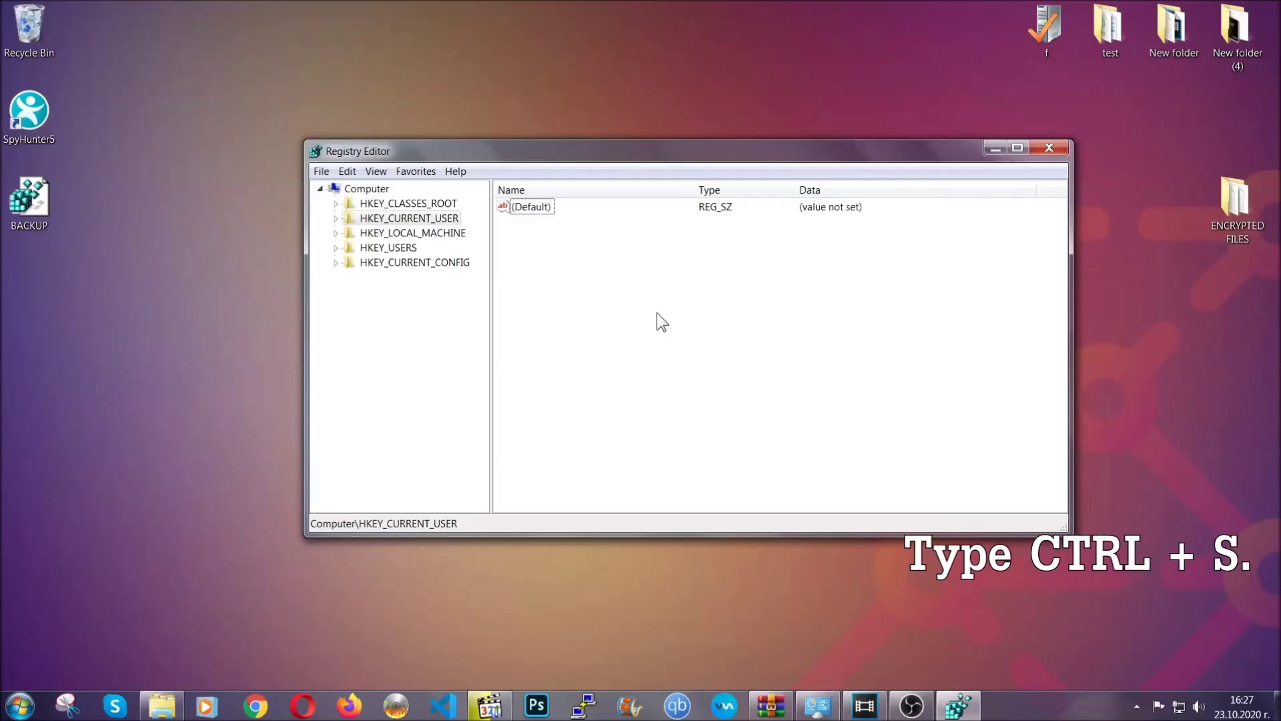
- Find RunOnce in the registry and open the current user's Run key
{"action": "key", "text": "ctrl+f"}
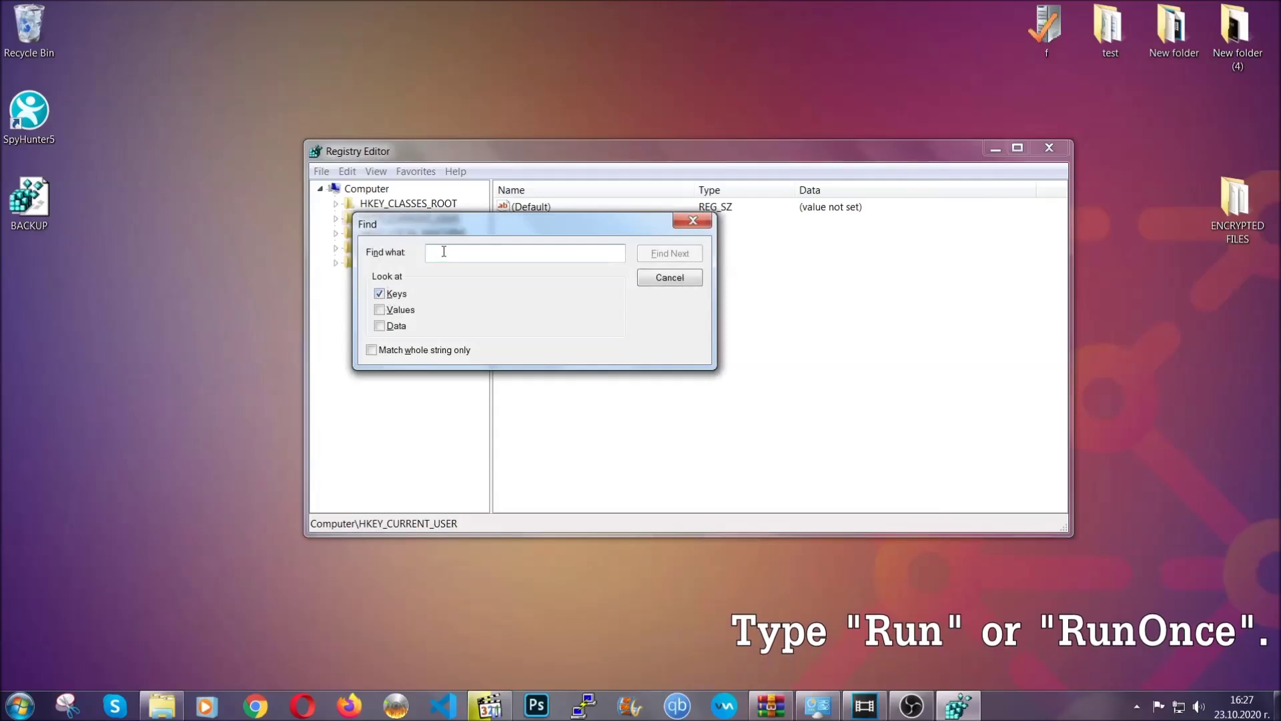
{"action": "type", "text": "RunO"}
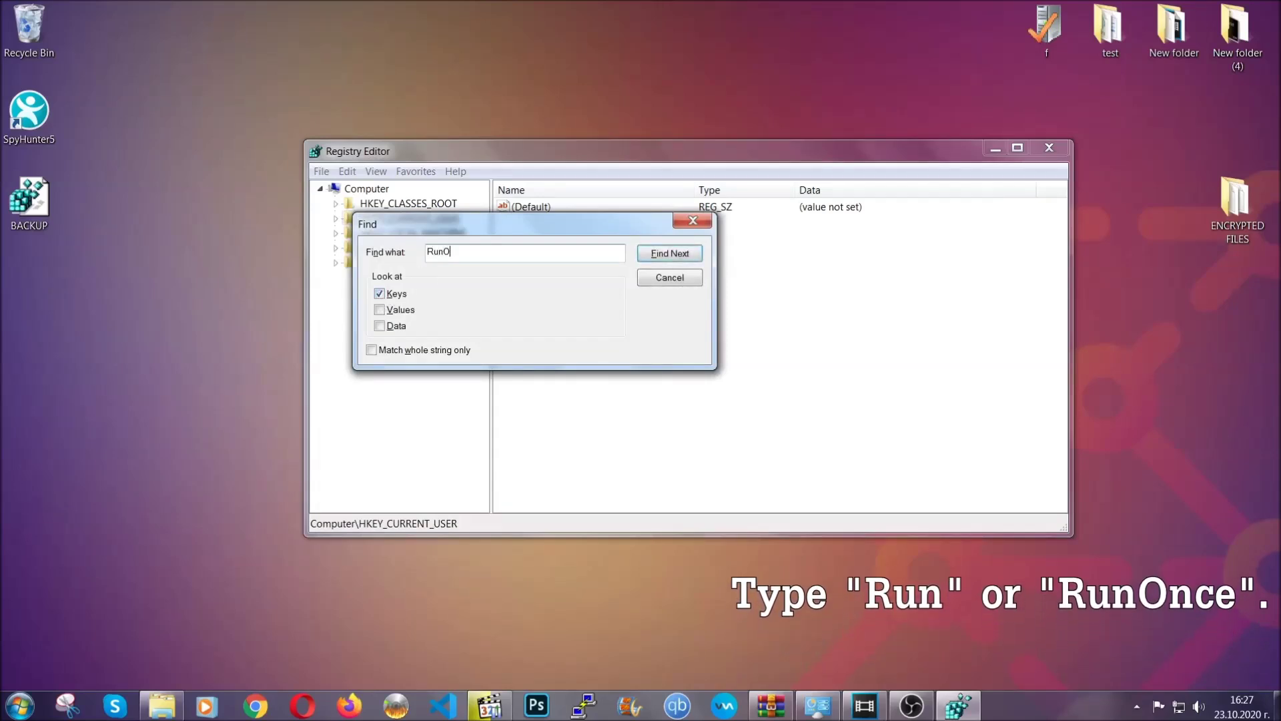
{"action": "type", "text": "nce"}
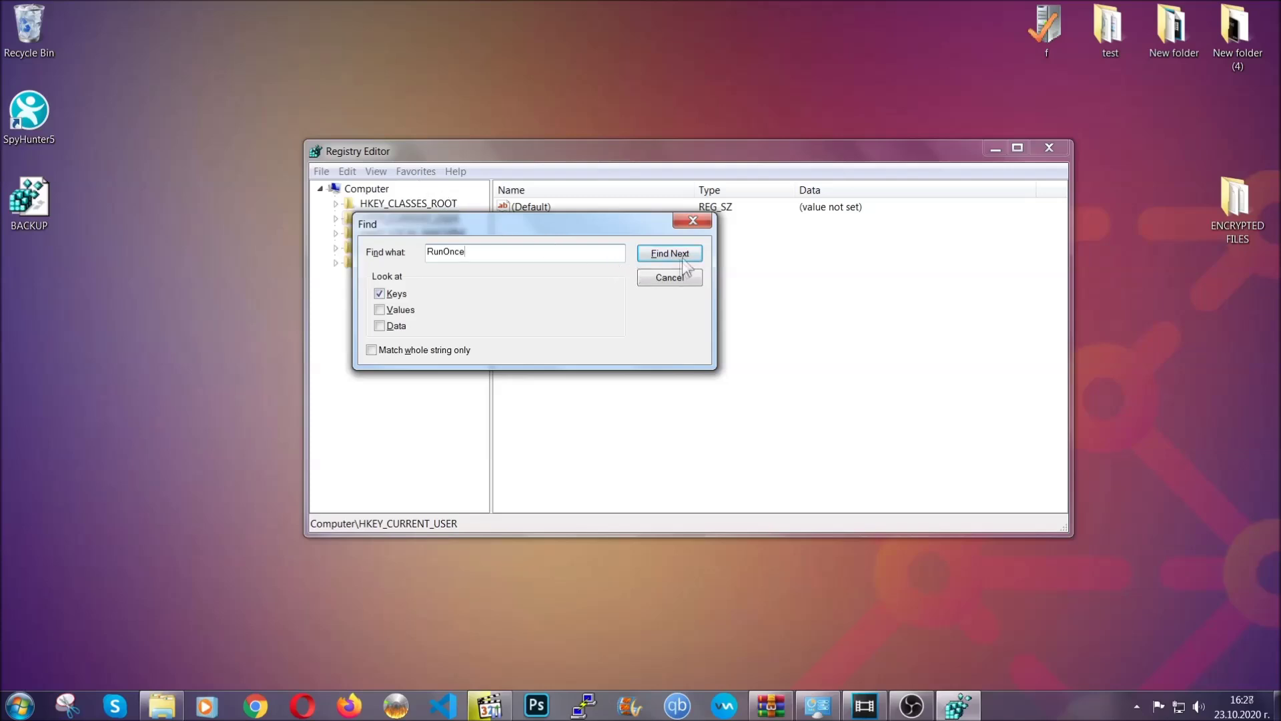
{"action": "left_click", "coordinate": [684, 257]}
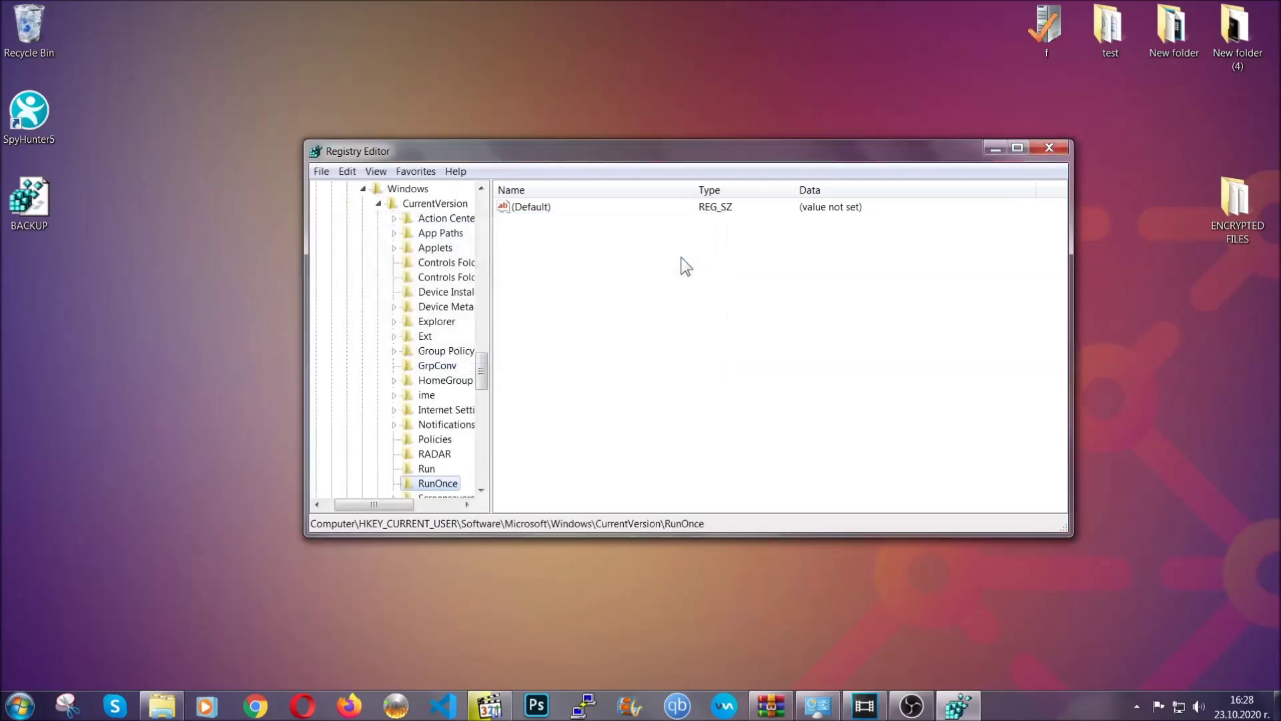
{"action": "left_click_drag", "start_coordinate": [482, 366], "coordinate": [481, 385]}
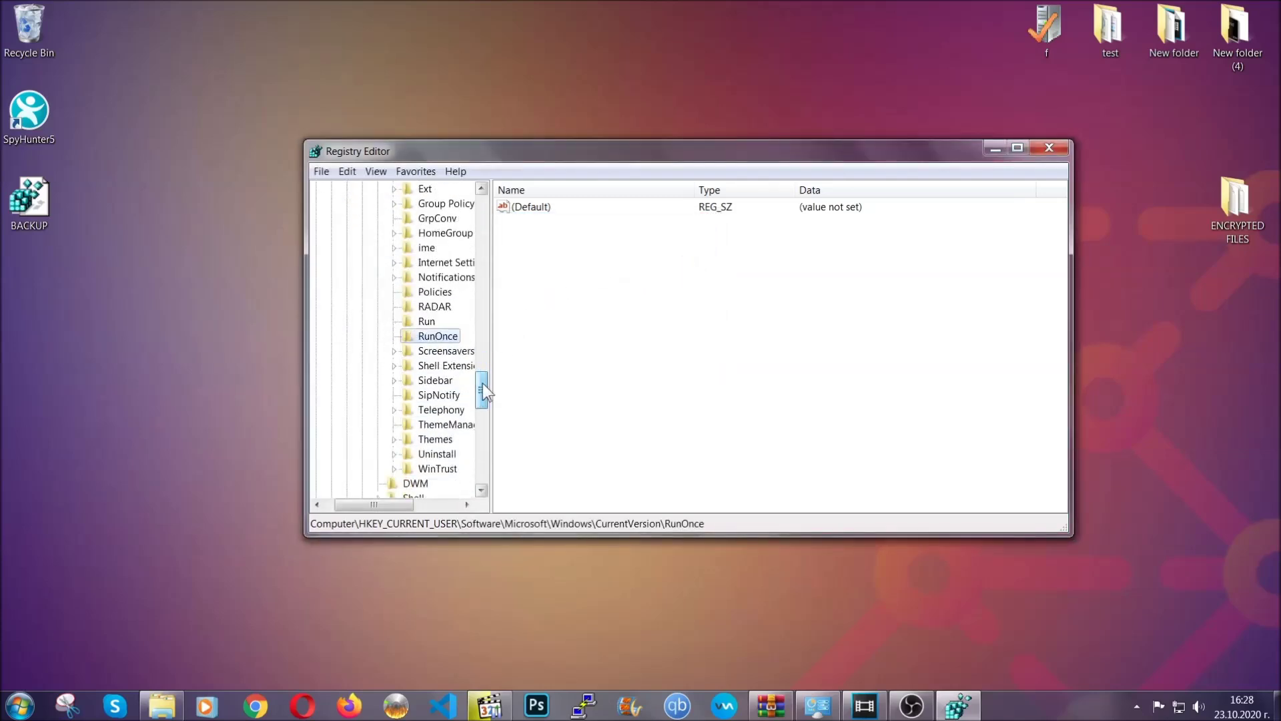
{"action": "left_click", "coordinate": [426, 321]}
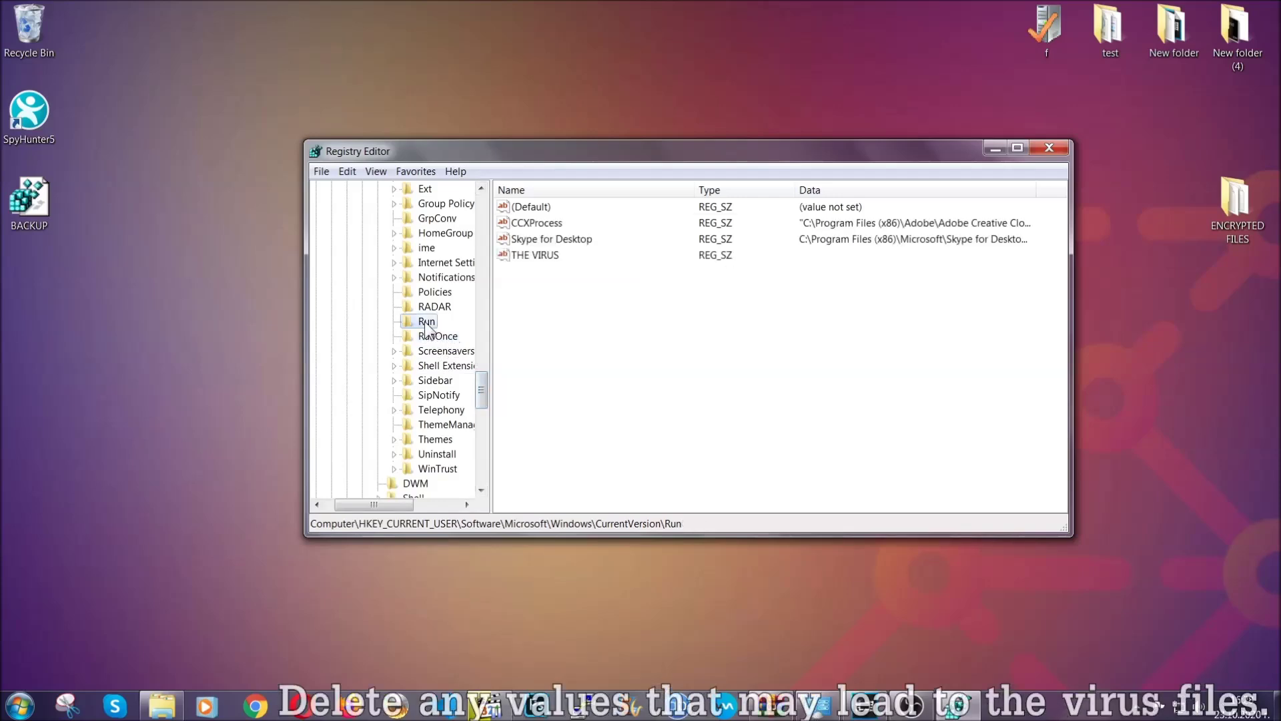
- Delete THE VIRUS value from the Run key, confirming permanent deletion
{"action": "left_click", "coordinate": [525, 257]}
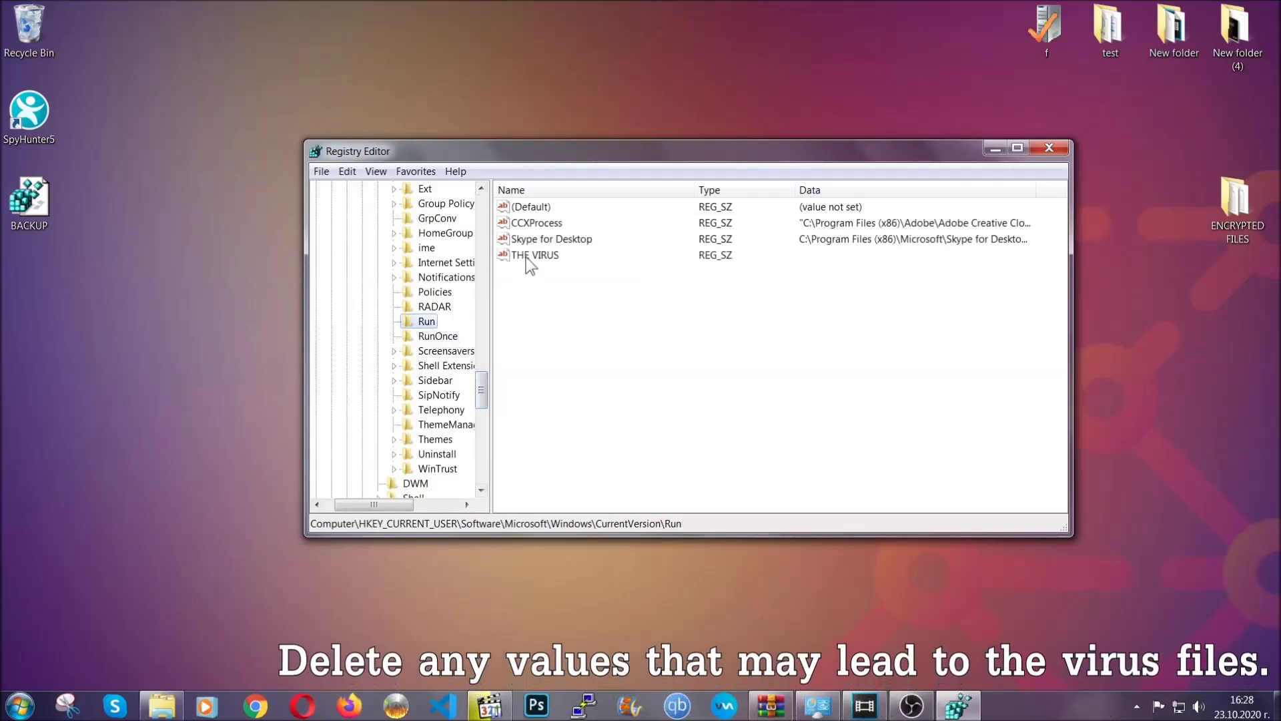
{"action": "right_click", "coordinate": [526, 257]}
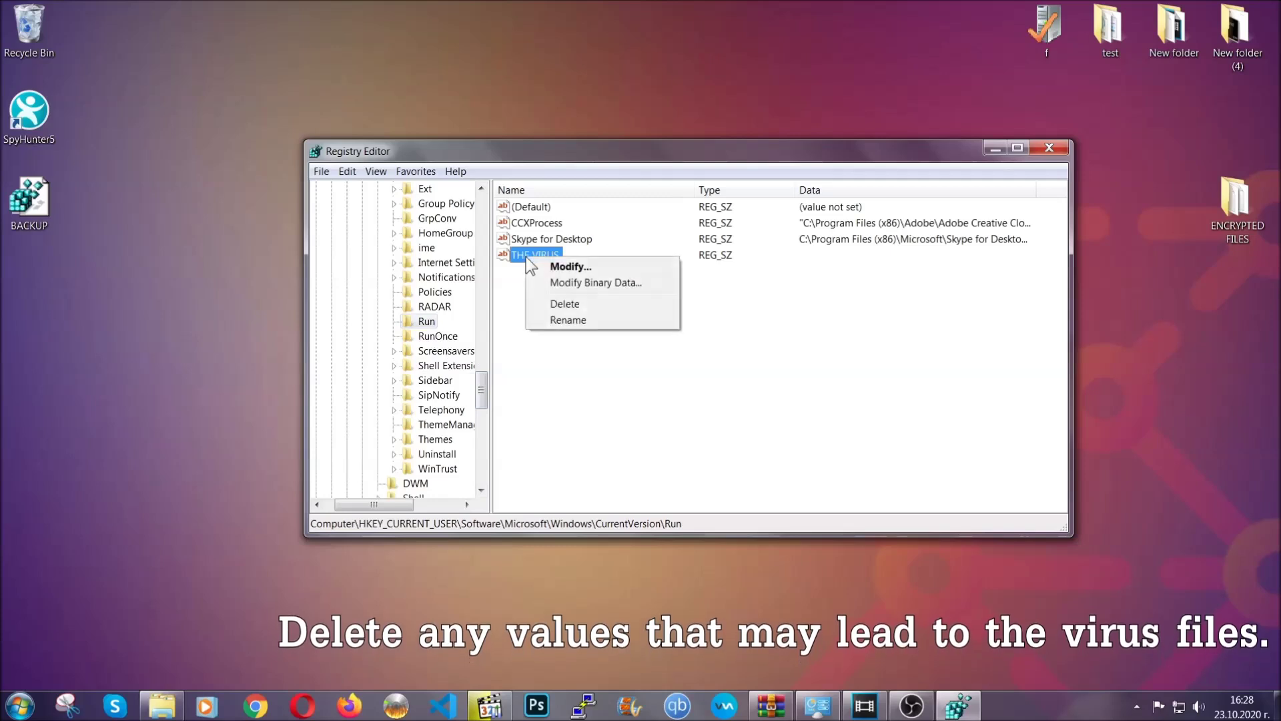
{"action": "left_click", "coordinate": [553, 303]}
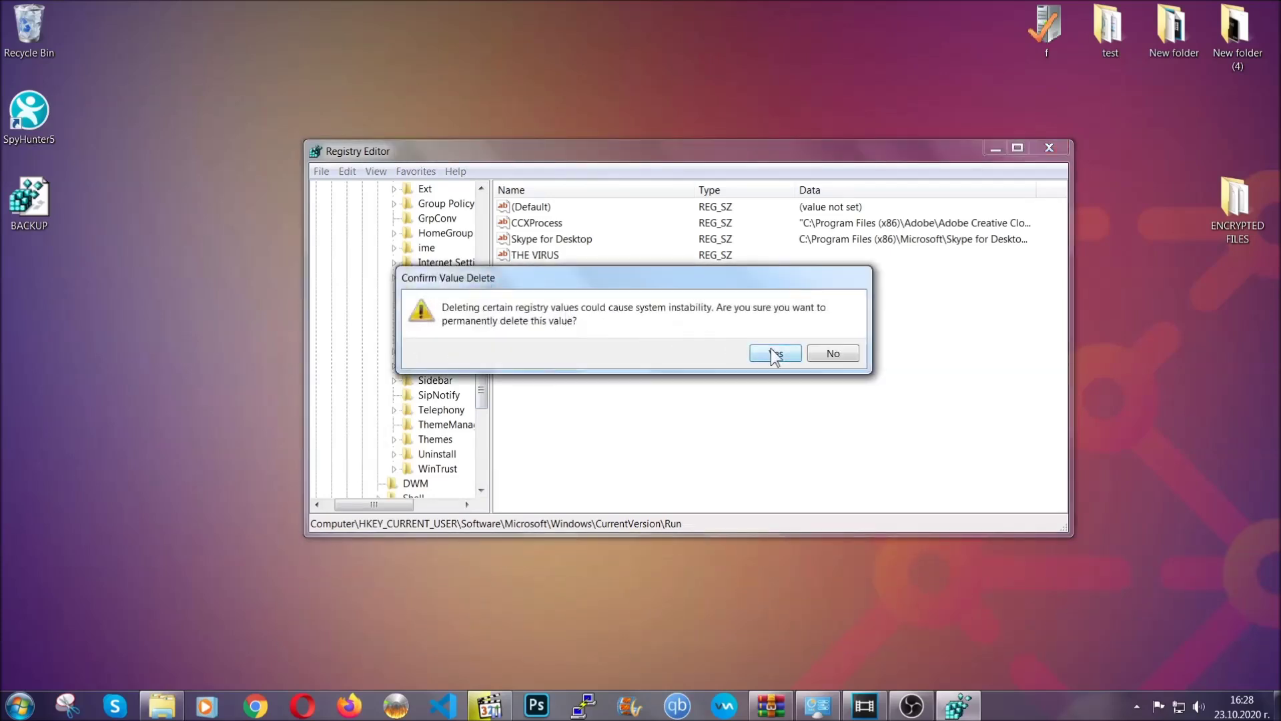
{"action": "left_click", "coordinate": [773, 354]}
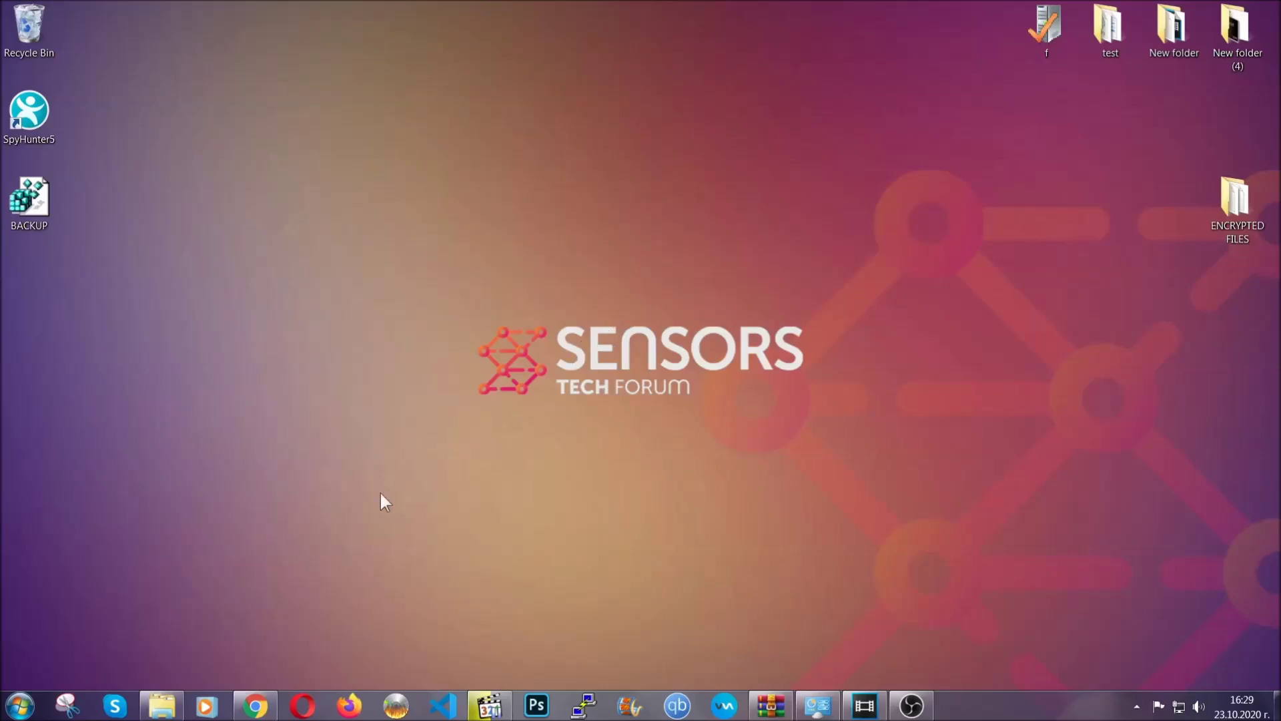
- In the recovery article, expand Method 2 - Restore Data via Windows Backup
{"action": "left_click", "coordinate": [254, 703]}
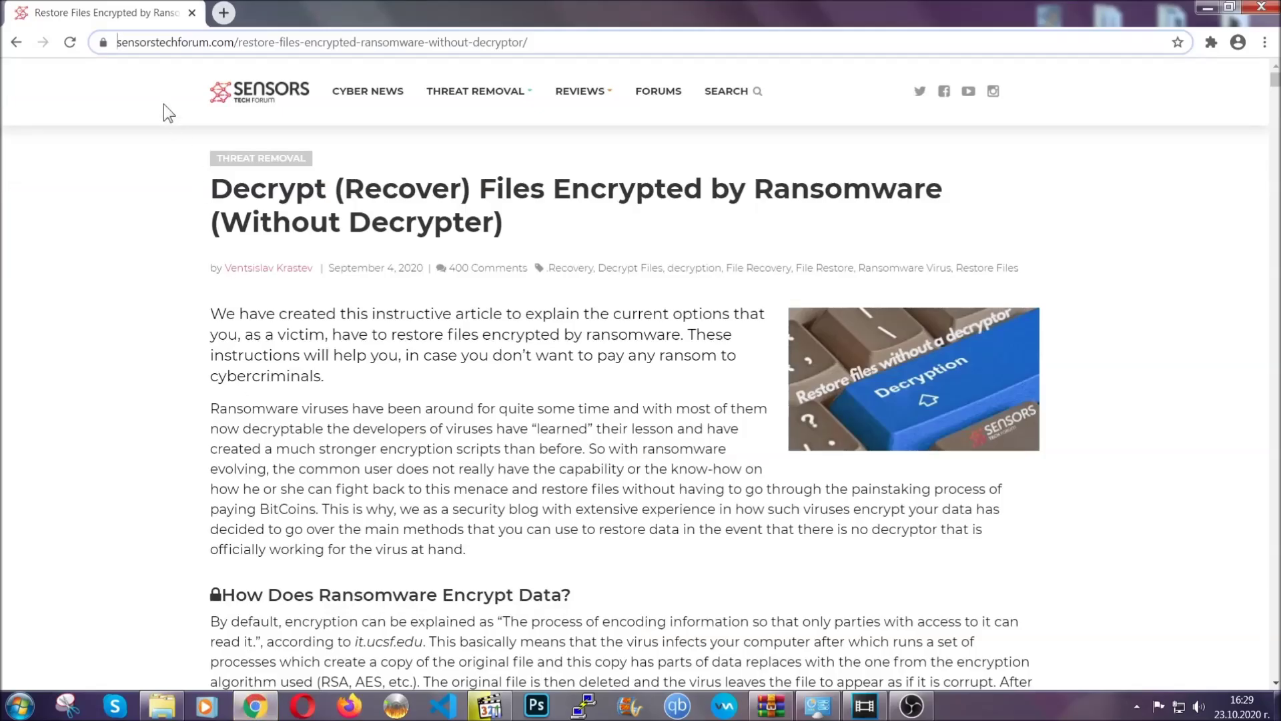
{"action": "left_click_drag", "start_coordinate": [117, 42], "coordinate": [578, 48]}
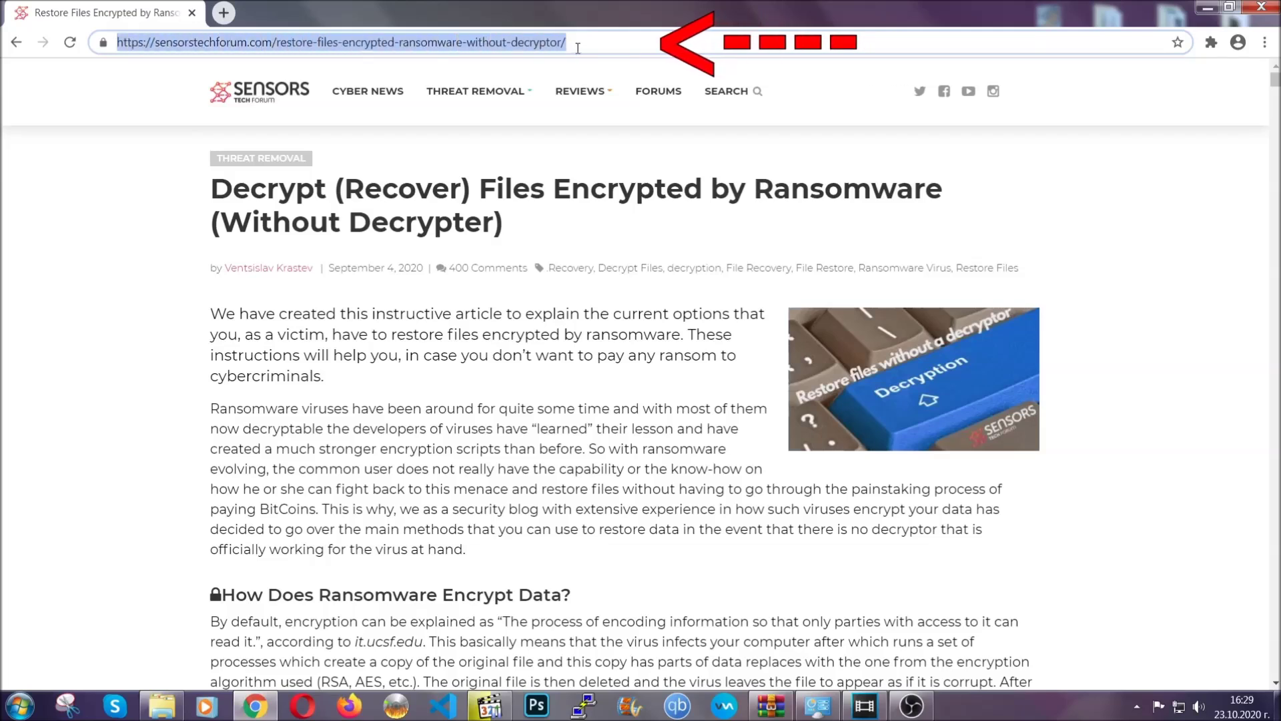
{"action": "mouse_move", "coordinate": [580, 91]}
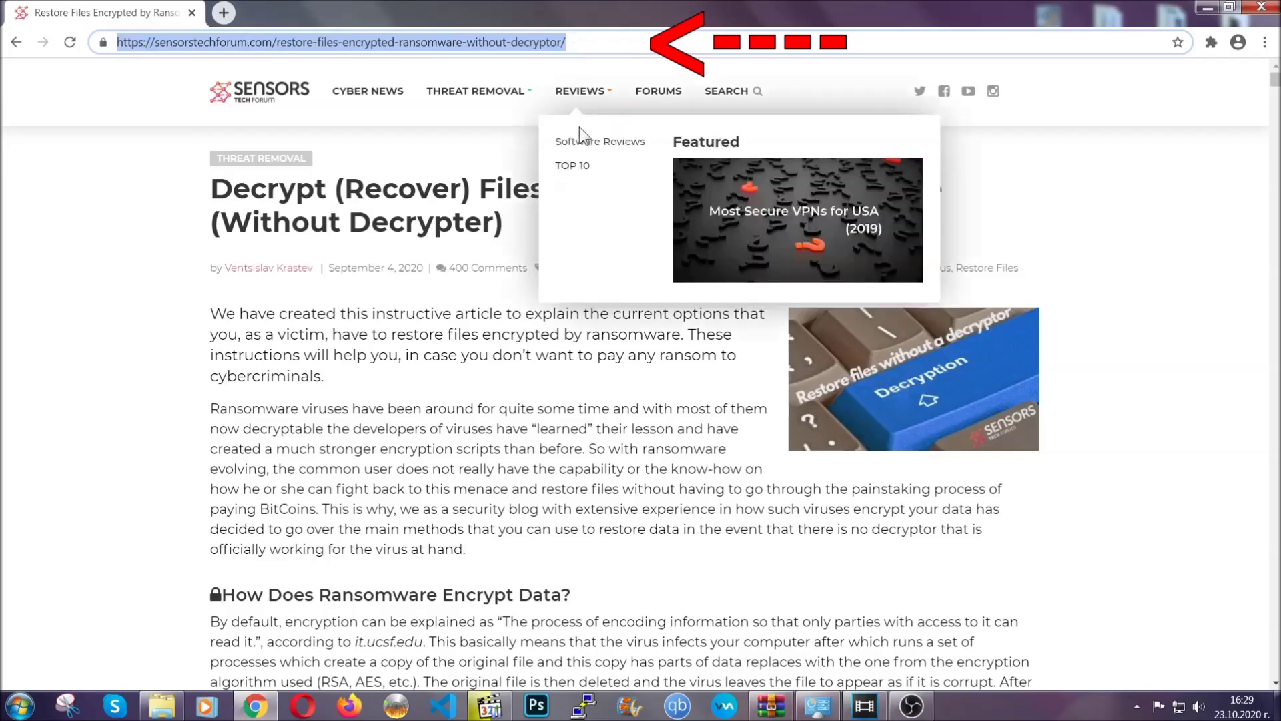
{"action": "scroll", "coordinate": [659, 363], "scroll_direction": "down", "scroll_amount": 5}
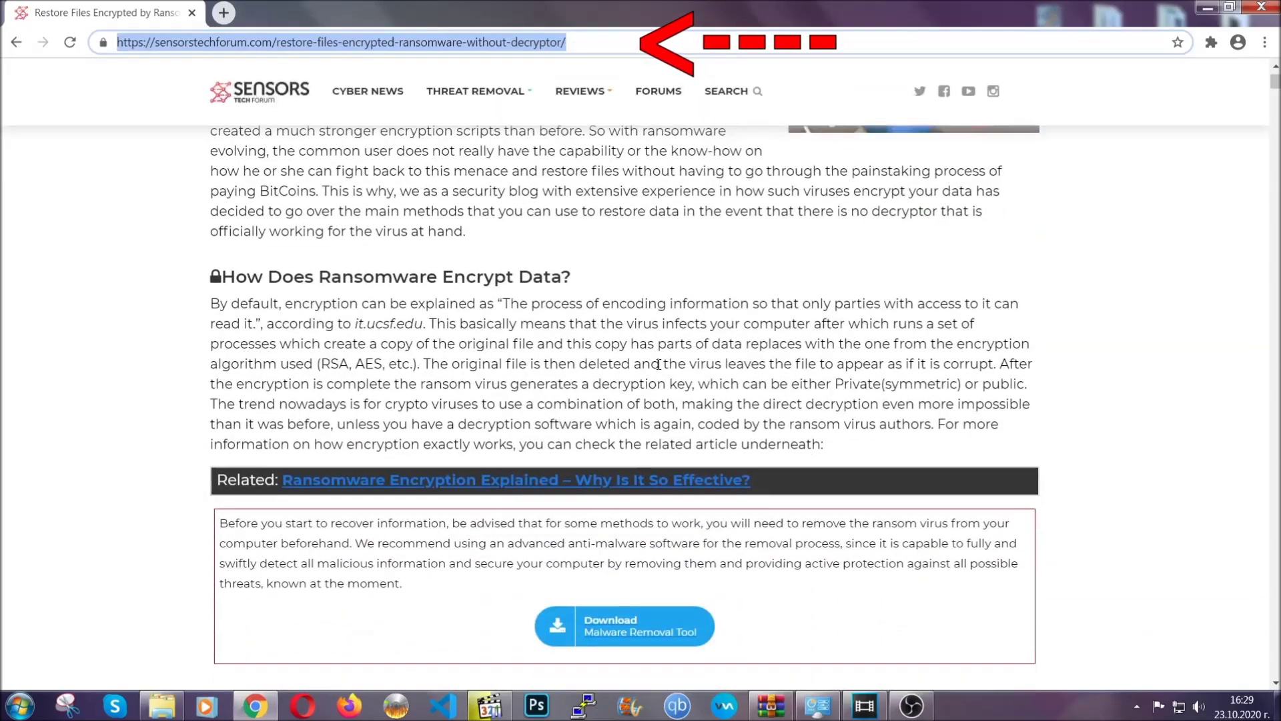
{"action": "scroll", "coordinate": [658, 364], "scroll_direction": "down", "scroll_amount": 4}
{"action": "scroll", "coordinate": [658, 363], "scroll_direction": "down", "scroll_amount": 2}
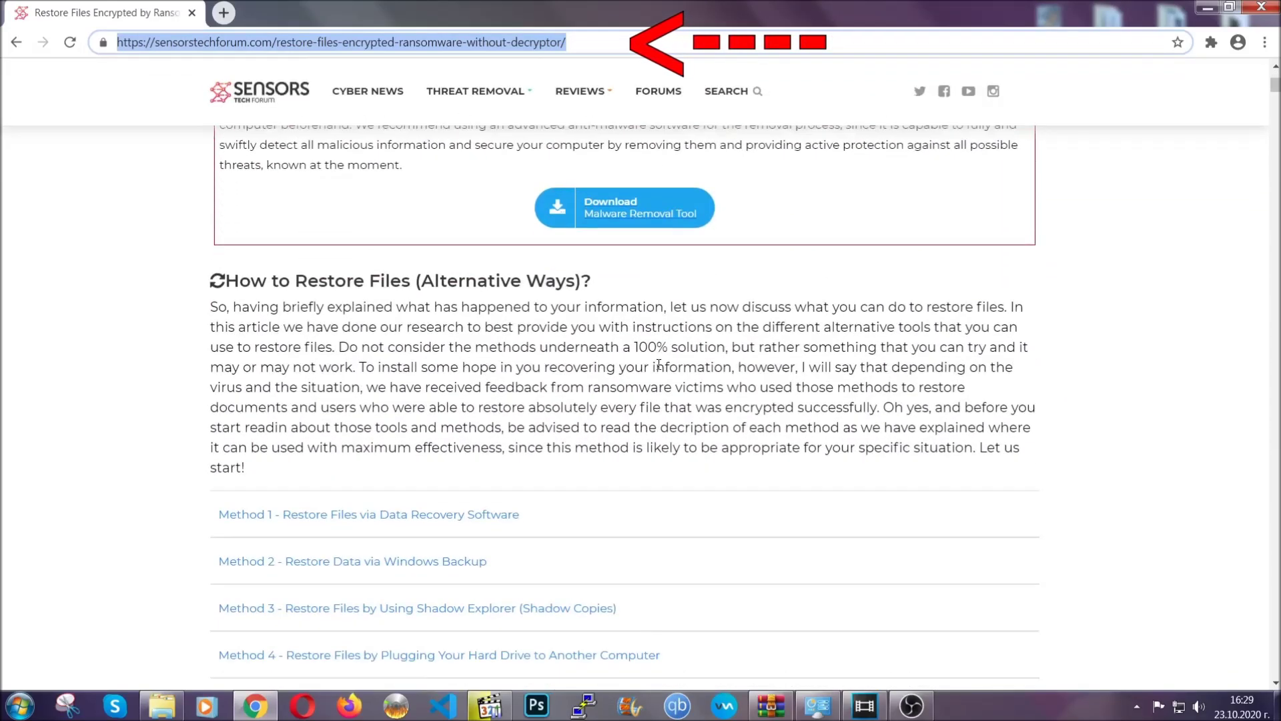
{"action": "scroll", "coordinate": [658, 364], "scroll_direction": "down", "scroll_amount": 1}
{"action": "scroll", "coordinate": [592, 367], "scroll_direction": "down", "scroll_amount": 3}
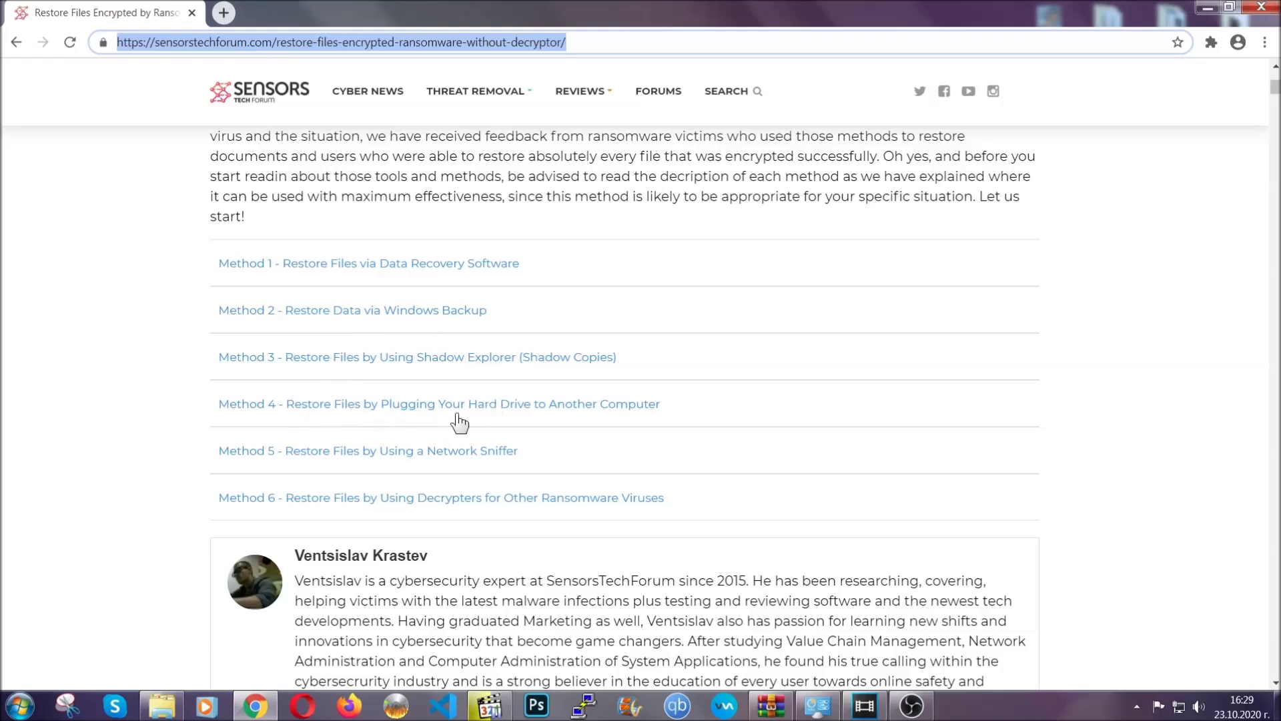
{"action": "left_click", "coordinate": [401, 310]}
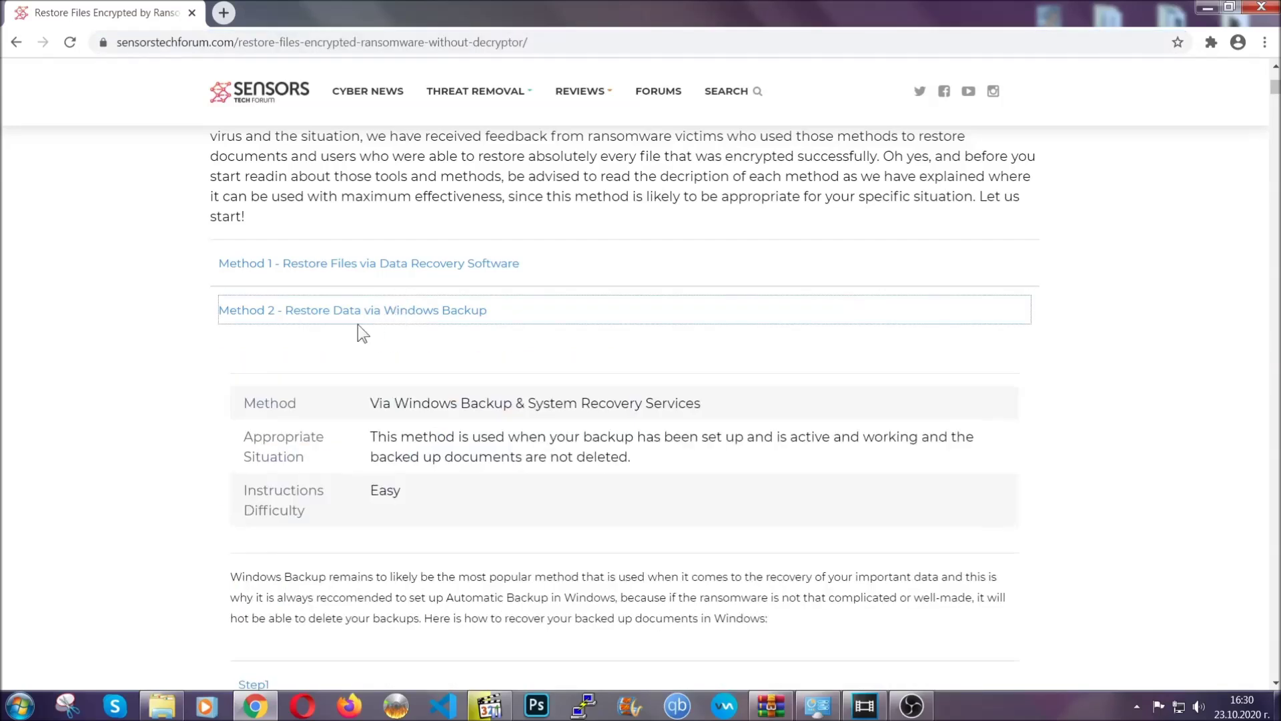
- Expand Step1, Step2 and Step3 of the Windows Backup method
{"action": "left_click_drag", "start_coordinate": [371, 402], "coordinate": [455, 507]}
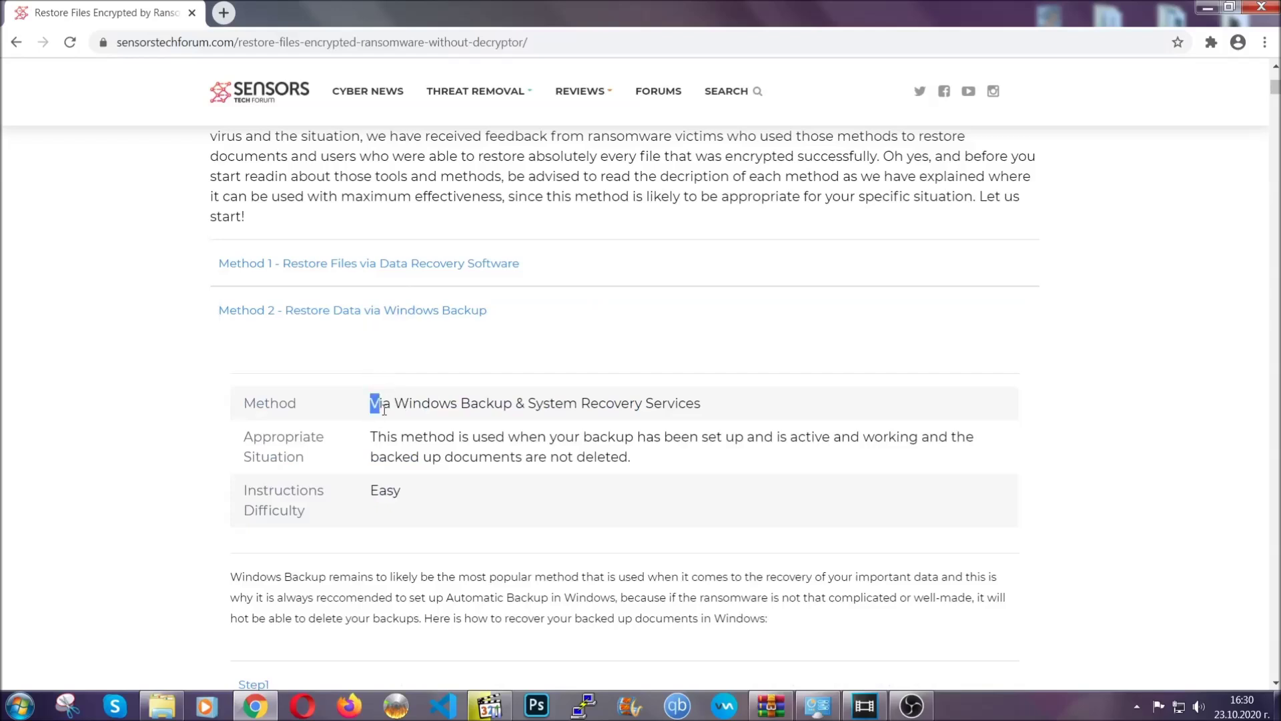
{"action": "left_click", "coordinate": [455, 500]}
{"action": "scroll", "coordinate": [457, 498], "scroll_direction": "down", "scroll_amount": 4}
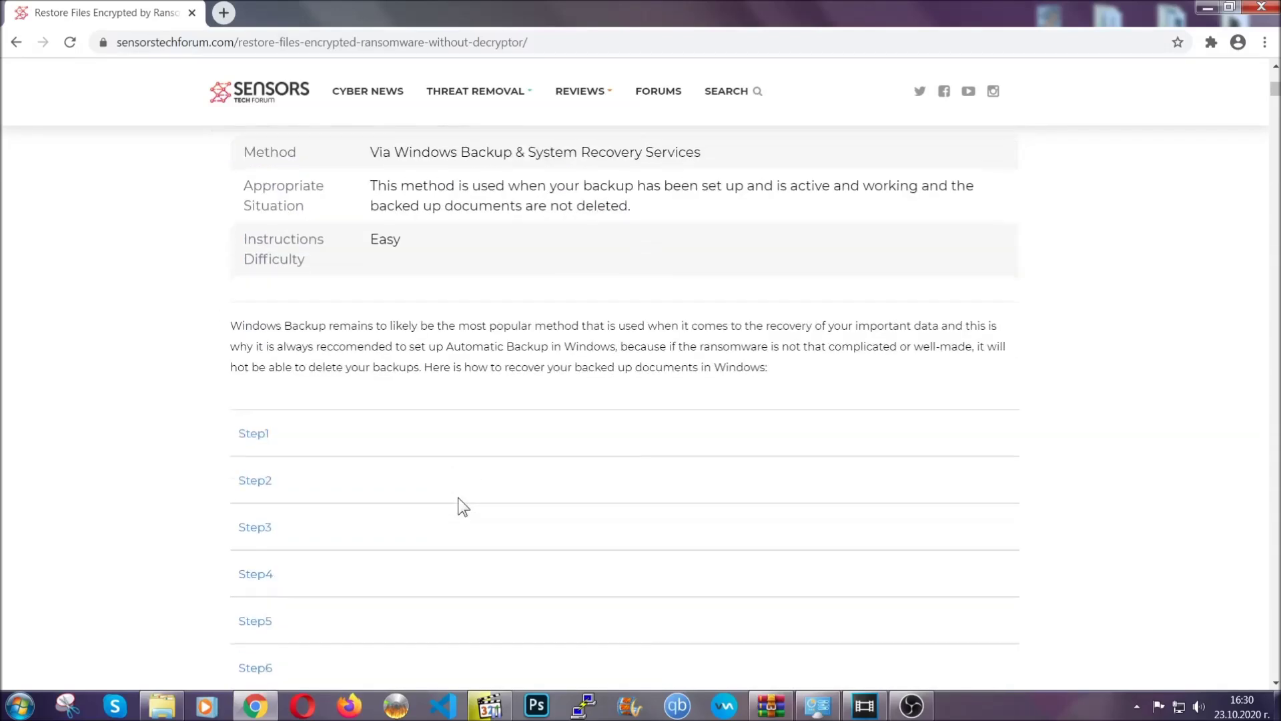
{"action": "scroll", "coordinate": [457, 497], "scroll_direction": "down", "scroll_amount": 1}
{"action": "left_click", "coordinate": [278, 354]}
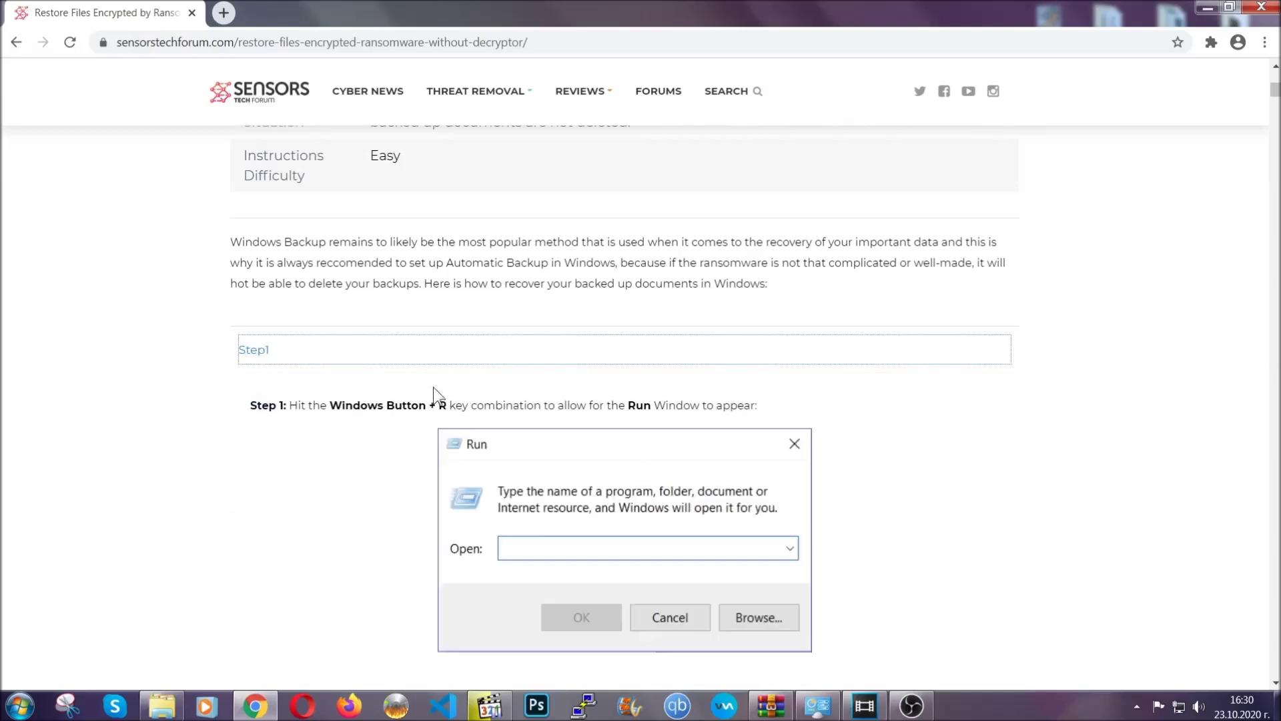
{"action": "scroll", "coordinate": [599, 413], "scroll_direction": "down", "scroll_amount": 5}
{"action": "left_click", "coordinate": [301, 419]}
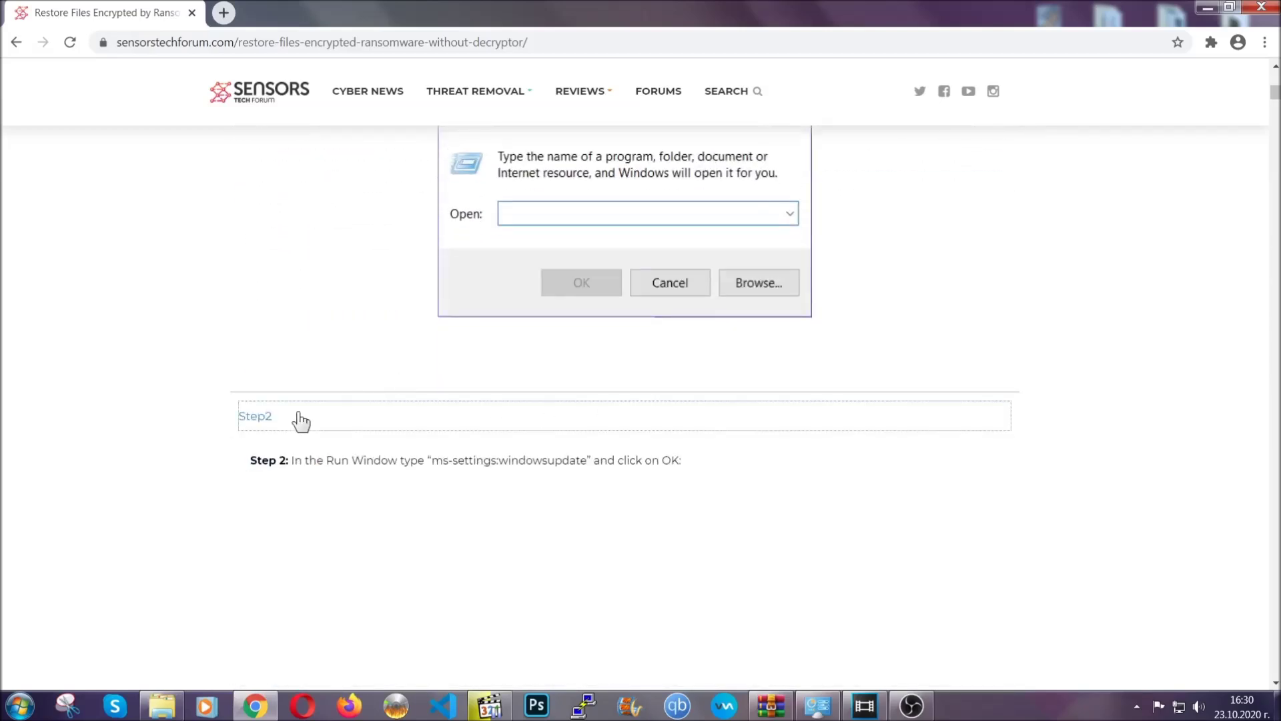
{"action": "scroll", "coordinate": [574, 423], "scroll_direction": "down", "scroll_amount": 5}
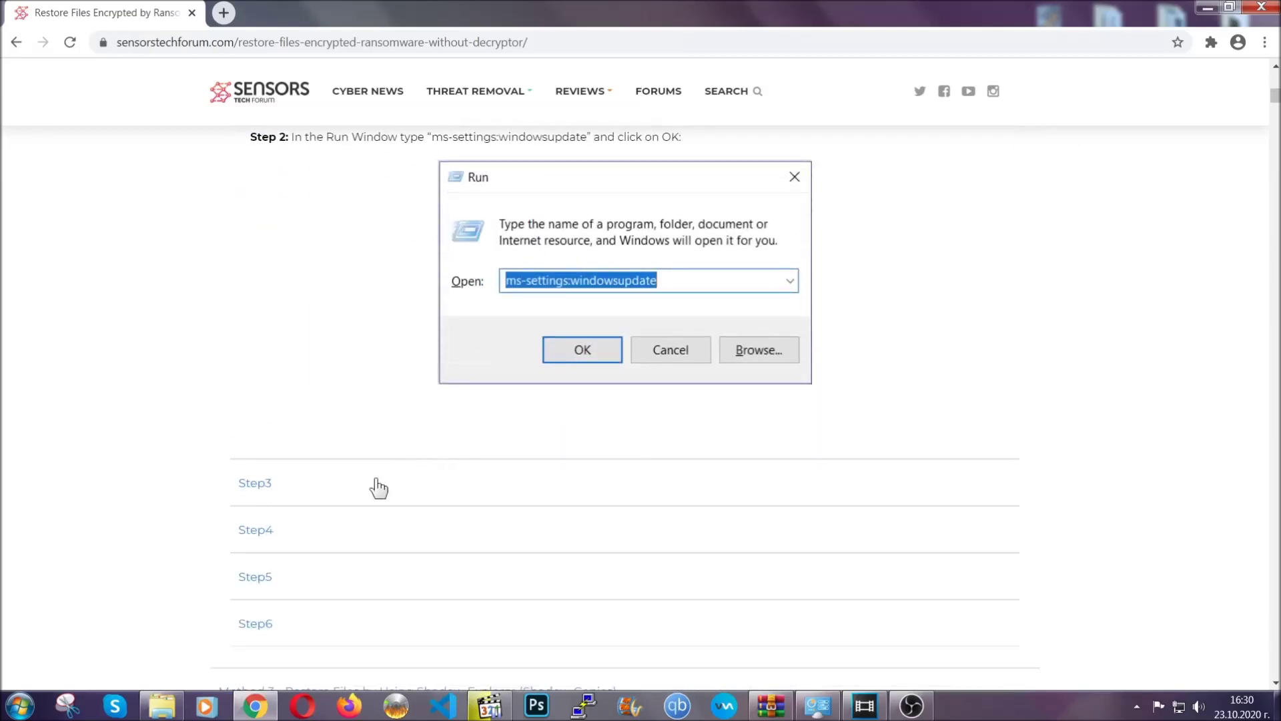
{"action": "left_click", "coordinate": [378, 488]}
- Scroll through the expanded steps and back up, then minimize Chrome
{"action": "scroll", "coordinate": [565, 454], "scroll_direction": "down", "scroll_amount": 2}
{"action": "scroll", "coordinate": [565, 454], "scroll_direction": "down", "scroll_amount": 2}
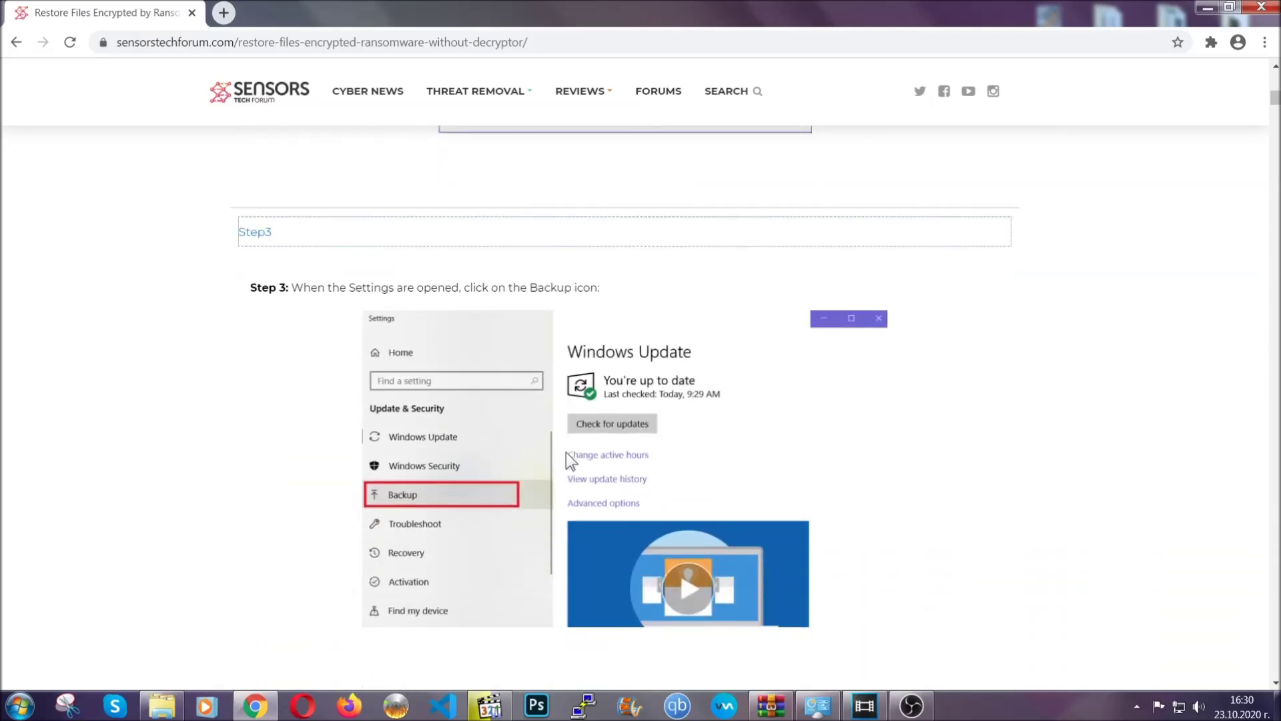
{"action": "scroll", "coordinate": [565, 452], "scroll_direction": "down", "scroll_amount": 3}
{"action": "scroll", "coordinate": [563, 455], "scroll_direction": "down", "scroll_amount": 2}
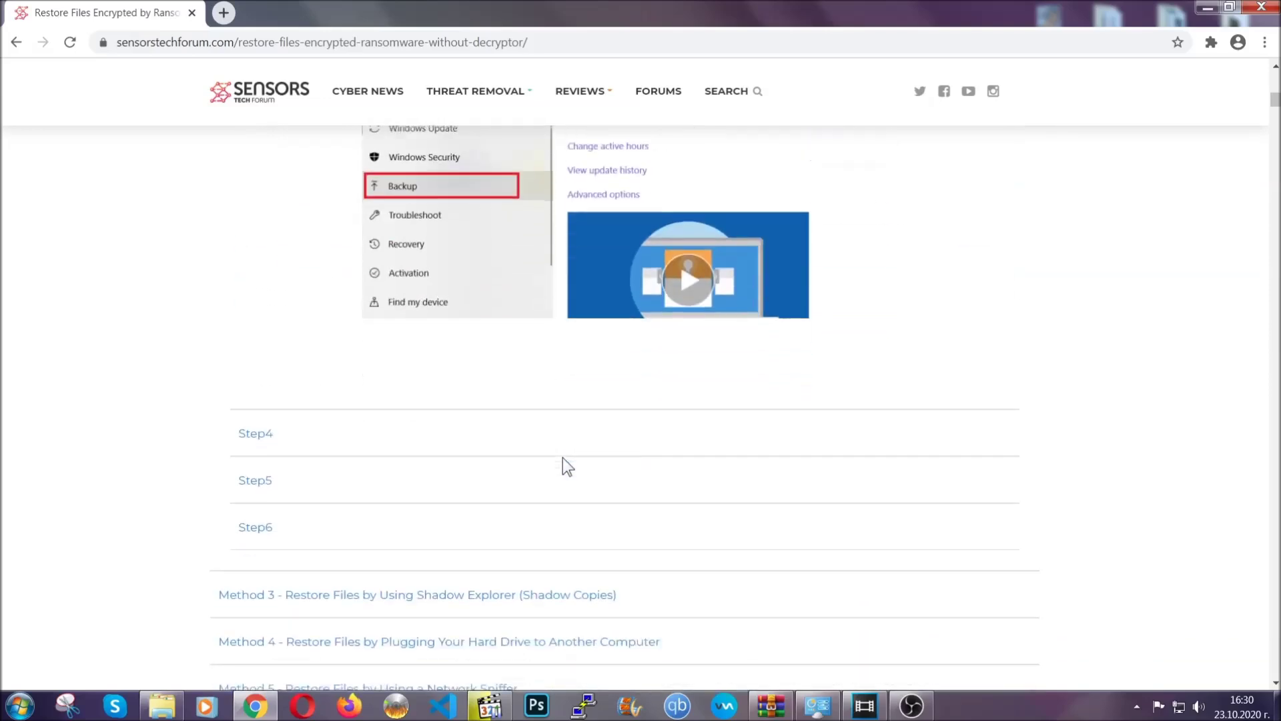
{"action": "scroll", "coordinate": [562, 458], "scroll_direction": "down", "scroll_amount": 2}
{"action": "scroll", "coordinate": [562, 458], "scroll_direction": "down", "scroll_amount": 3}
{"action": "scroll", "coordinate": [562, 458], "scroll_direction": "down", "scroll_amount": 2}
{"action": "scroll", "coordinate": [562, 458], "scroll_direction": "down", "scroll_amount": 1}
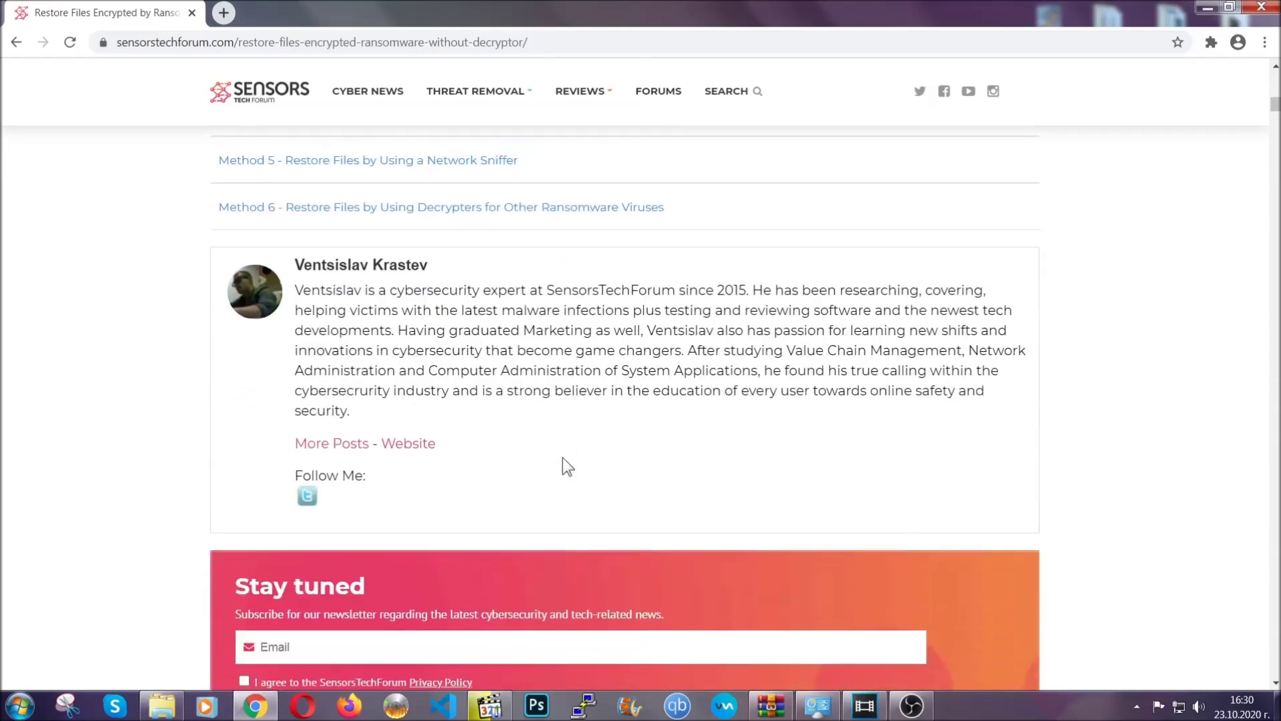
{"action": "scroll", "coordinate": [562, 458], "scroll_direction": "up", "scroll_amount": 5}
{"action": "scroll", "coordinate": [559, 471], "scroll_direction": "up", "scroll_amount": 10}
{"action": "scroll", "coordinate": [559, 475], "scroll_direction": "up", "scroll_amount": 8}
{"action": "scroll", "coordinate": [560, 480], "scroll_direction": "up", "scroll_amount": 10}
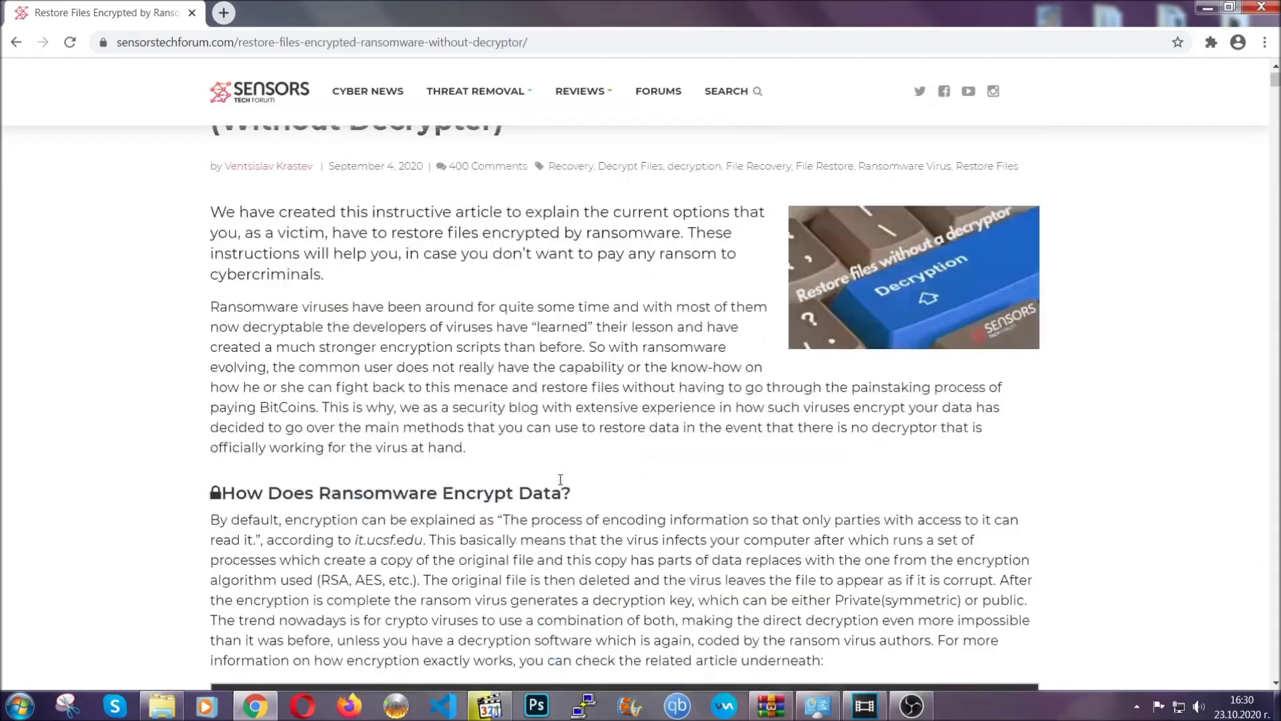
{"action": "scroll", "coordinate": [561, 479], "scroll_direction": "up", "scroll_amount": 2}
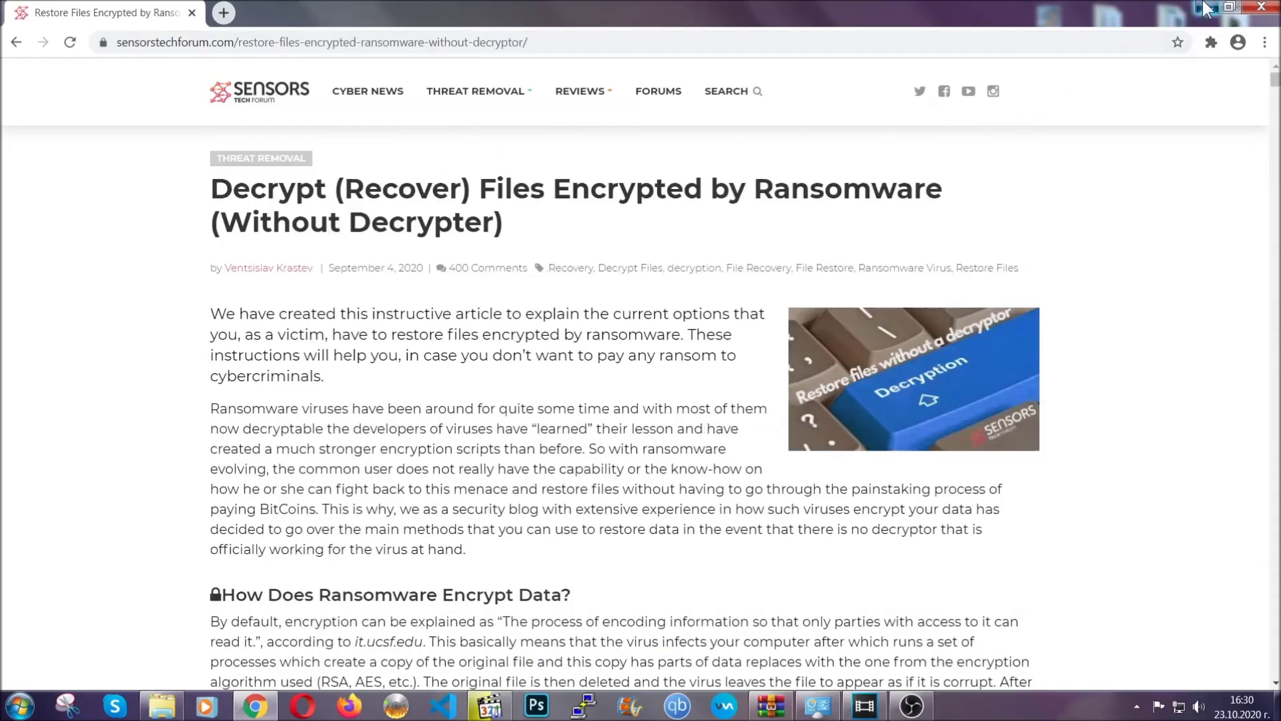
{"action": "left_click", "coordinate": [1201, 7]}
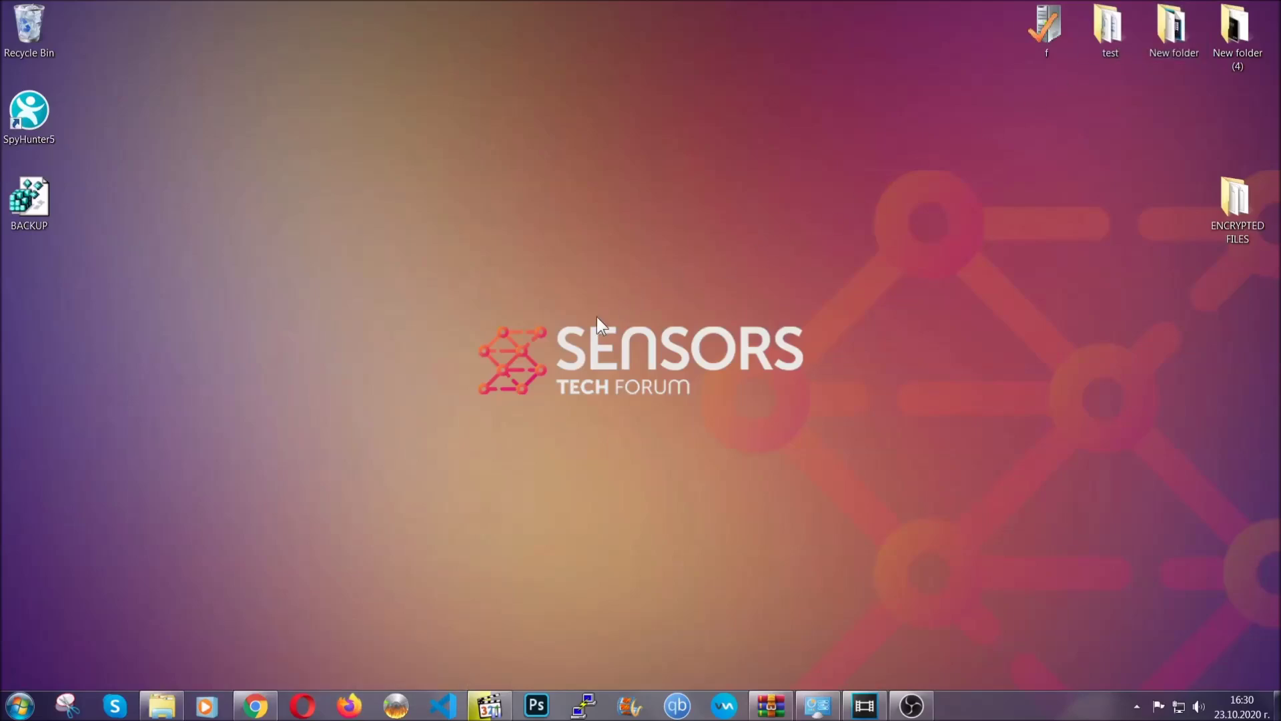